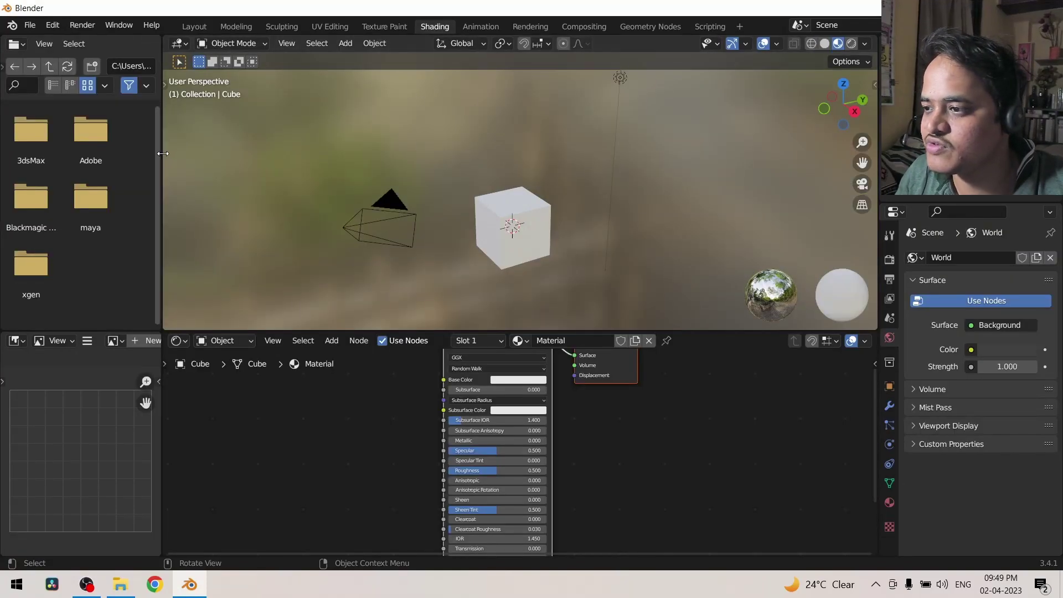
Widen the file browser pane so the Documents folders show four across, and reveal its side panel.
{"action": "left_click_drag", "start_coordinate": [163, 153], "coordinate": [242, 158]}
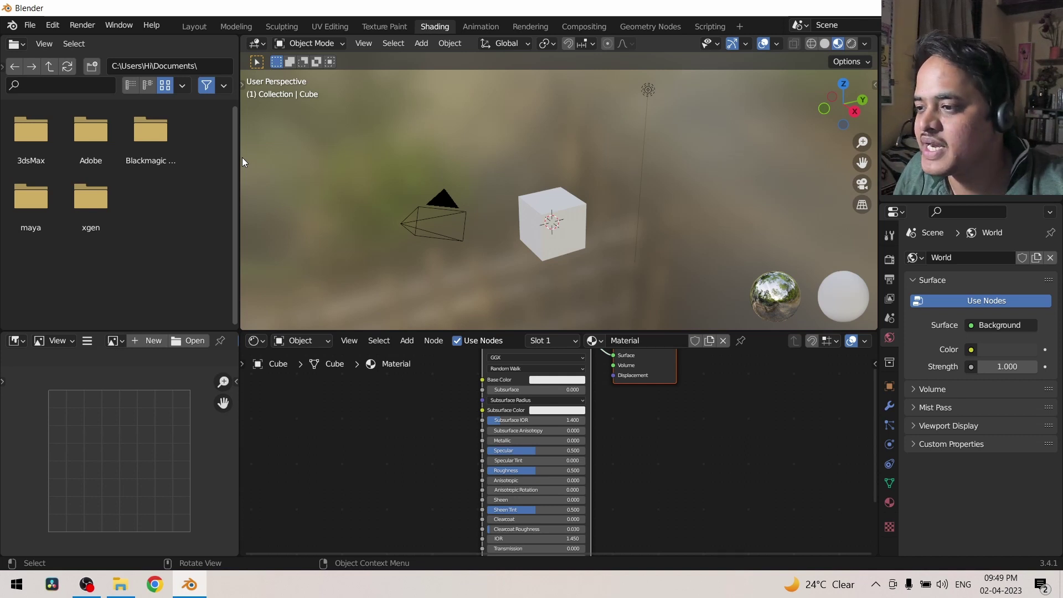
{"action": "left_click_drag", "start_coordinate": [239, 160], "coordinate": [266, 162]}
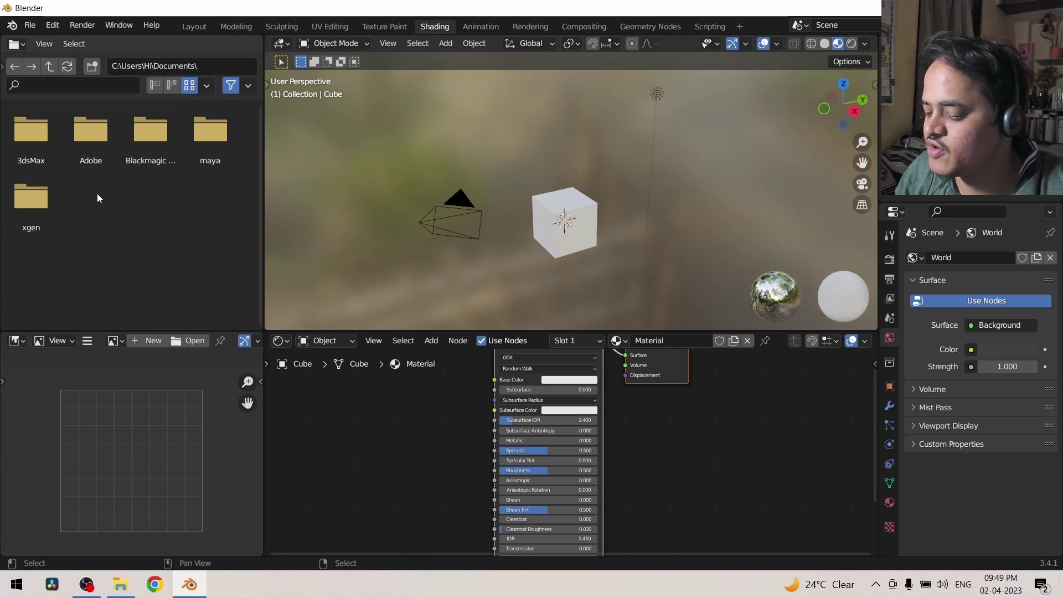
{"action": "key", "text": "t"}
{"action": "key", "text": "t"}
{"action": "key", "text": "t"}
{"action": "key", "text": "t"}
{"action": "key", "text": "t"}
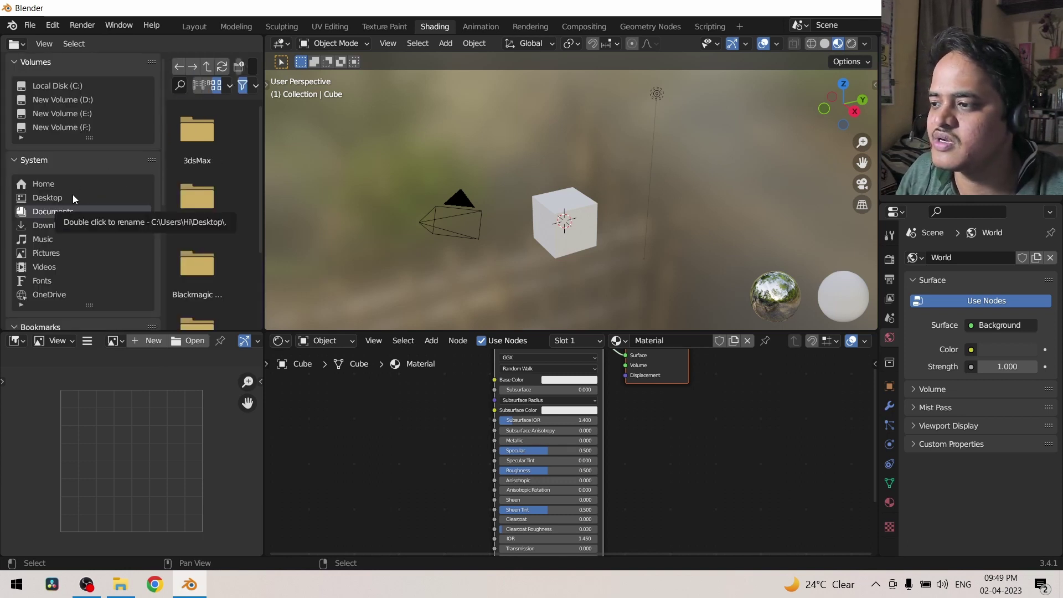
Scroll the file browser sidebar down to the Bookmarks and Recent sections.
{"action": "scroll", "coordinate": [81, 295], "scroll_direction": "down", "scroll_amount": 8}
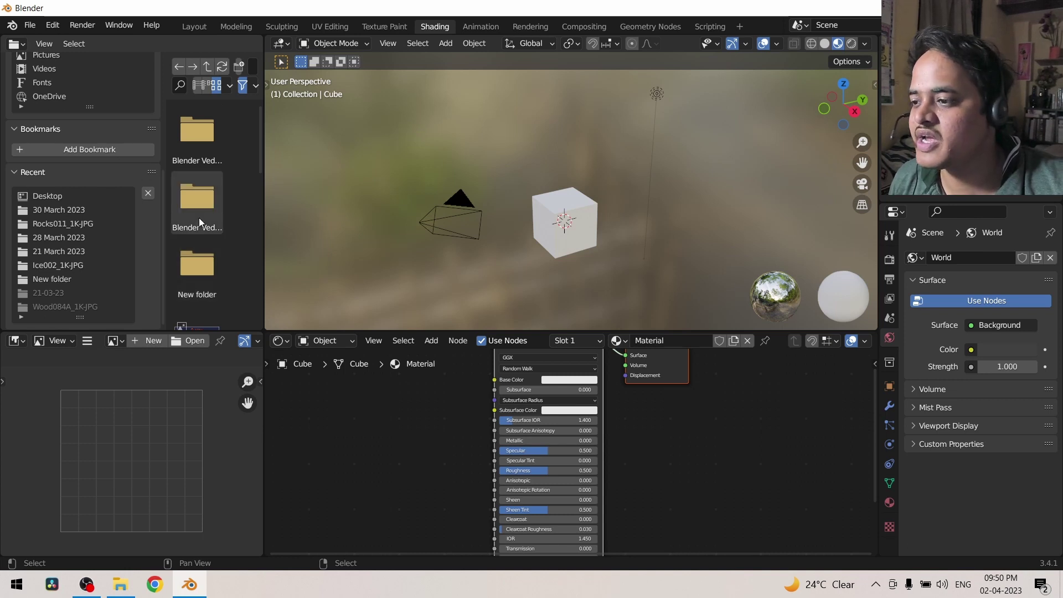
Bookmark New folder and its subfolder 1.
{"action": "double_click", "coordinate": [193, 261]}
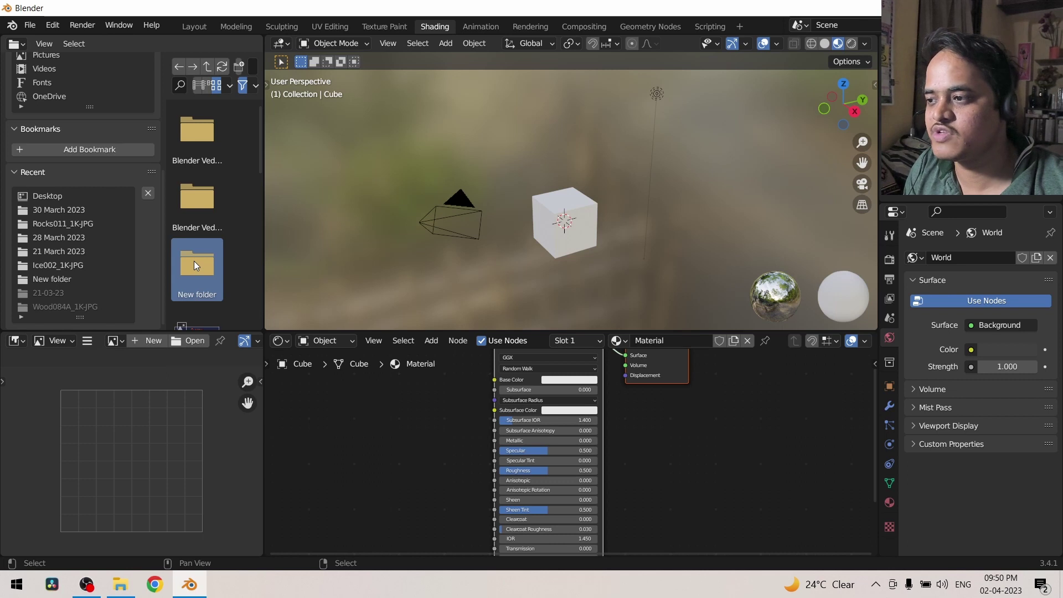
{"action": "left_click", "coordinate": [103, 149]}
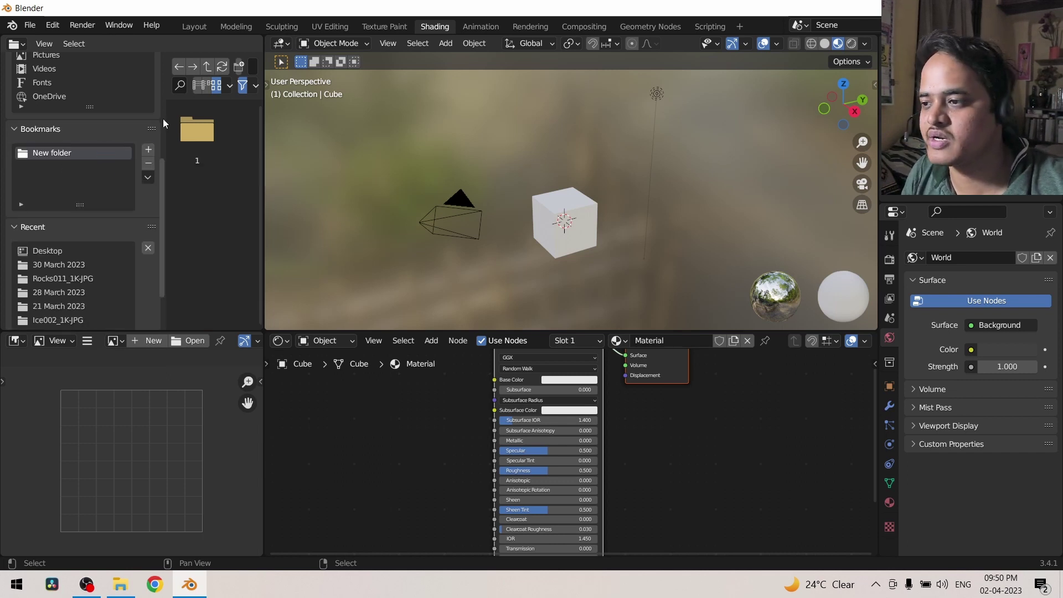
{"action": "double_click", "coordinate": [207, 128]}
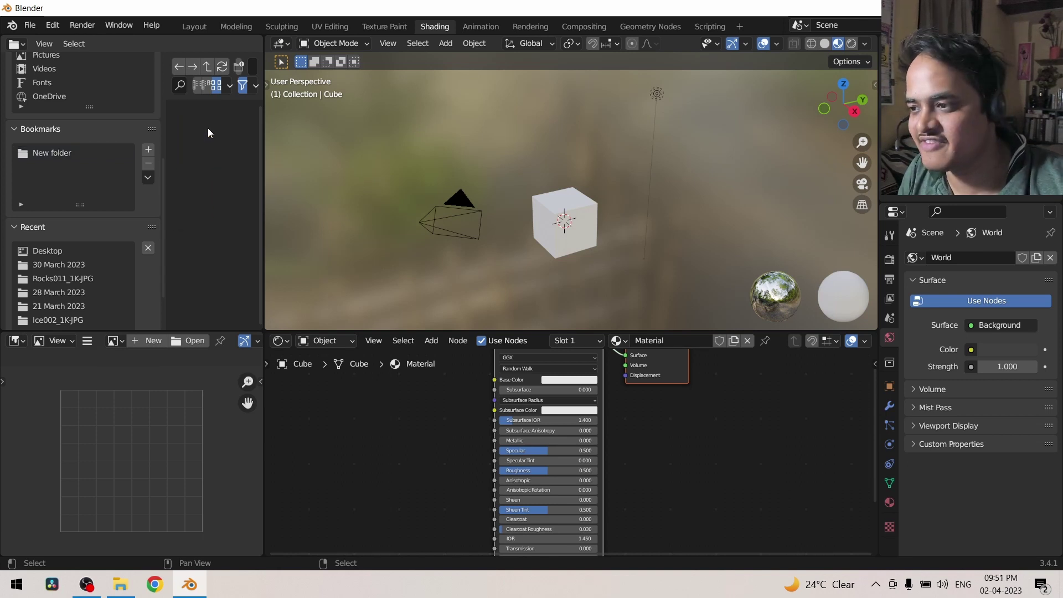
{"action": "left_click", "coordinate": [148, 149]}
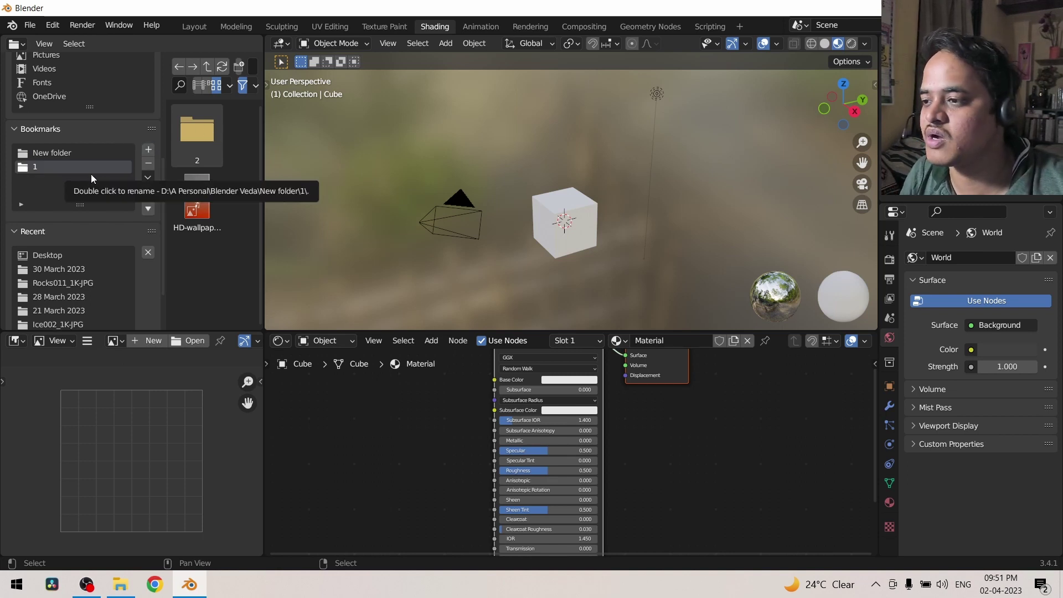
Move bookmark 1 above New folder in the Bookmarks list.
{"action": "left_click", "coordinate": [148, 195]}
{"action": "left_click", "coordinate": [149, 208]}
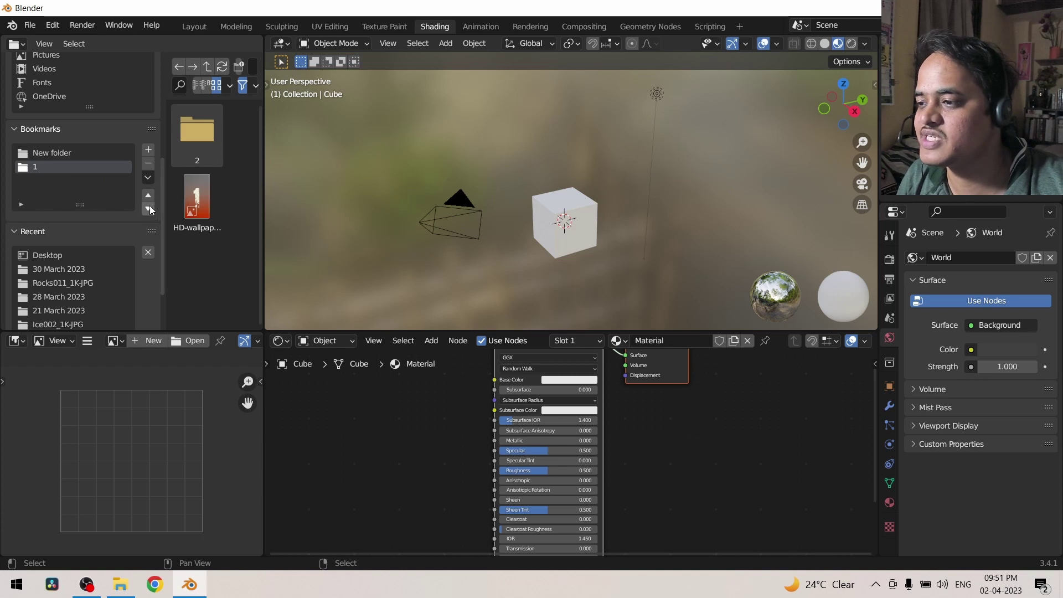
{"action": "left_click", "coordinate": [149, 196]}
{"action": "scroll", "coordinate": [71, 265], "scroll_direction": "down", "scroll_amount": 2}
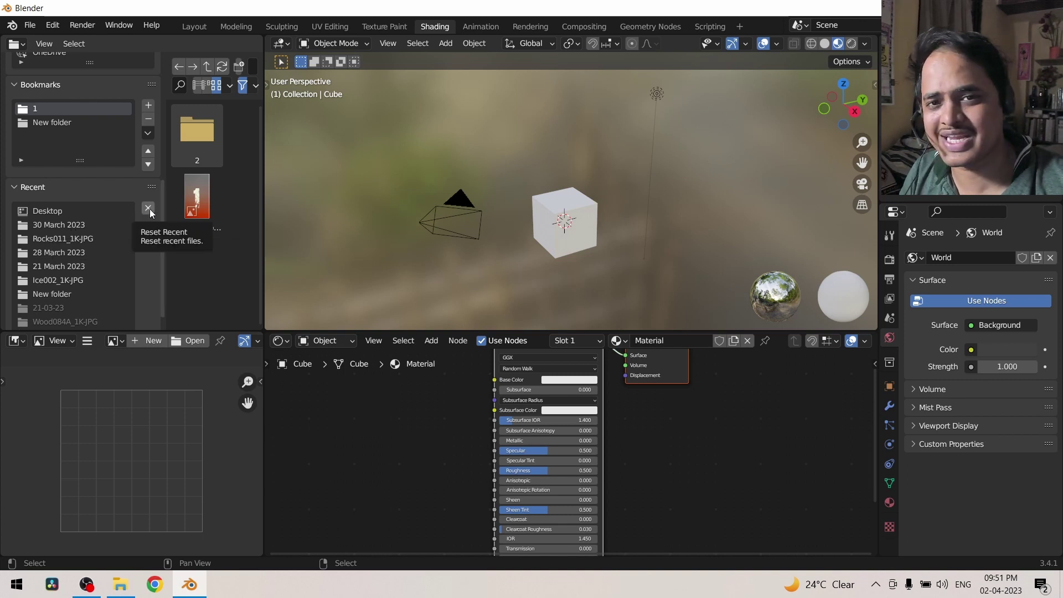
Close the file browser sidebar, leaving only folder 2 and the HD-wallpaper image listed.
{"action": "scroll", "coordinate": [75, 241], "scroll_direction": "up", "scroll_amount": 2}
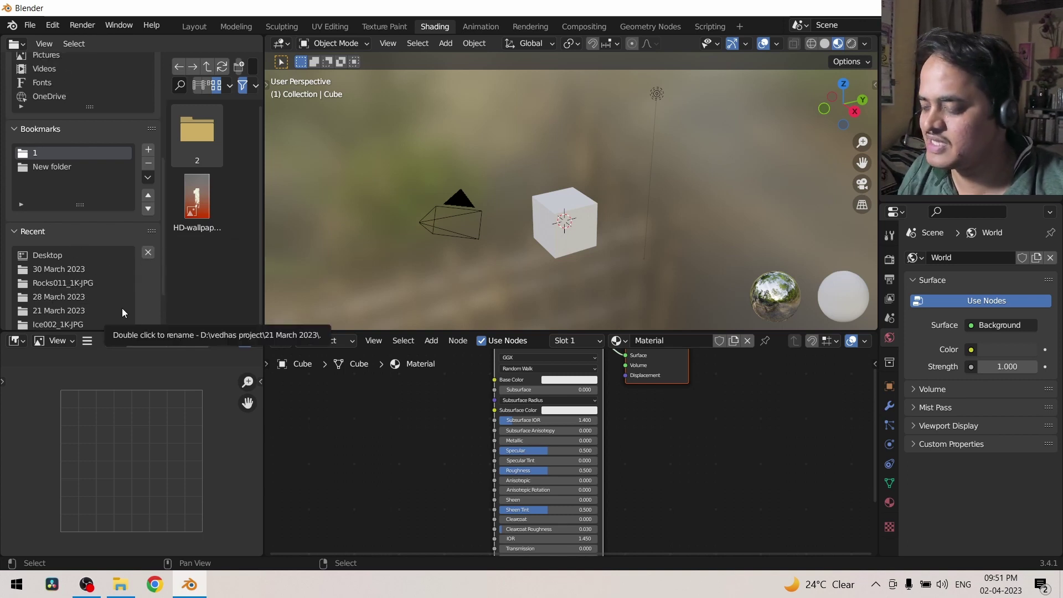
{"action": "key", "text": "t"}
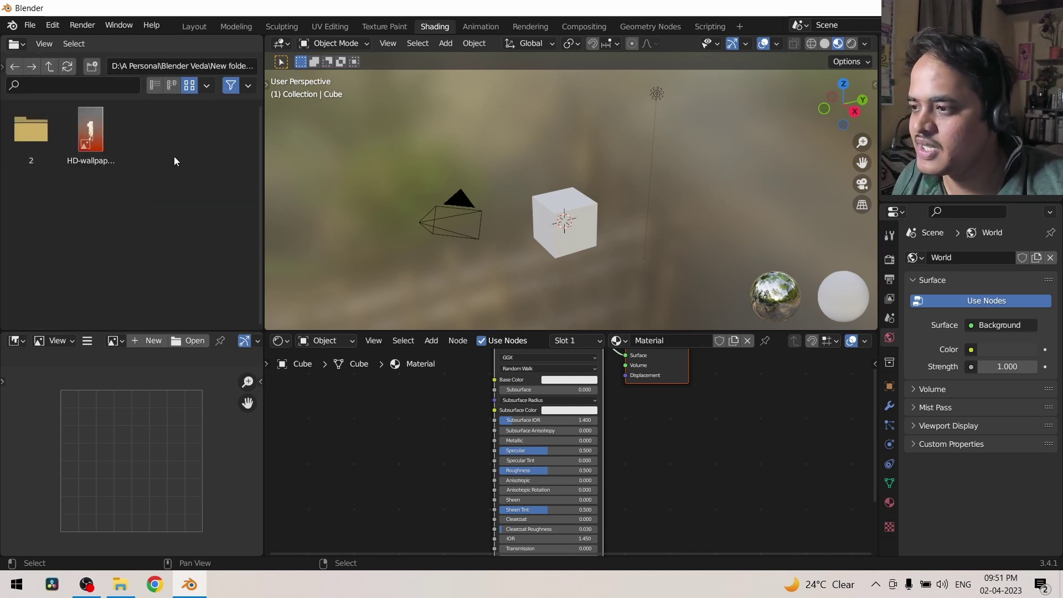
Step back and forward through folder history, go up to New folder, and compare with File Explorer.
{"action": "left_click", "coordinate": [14, 66]}
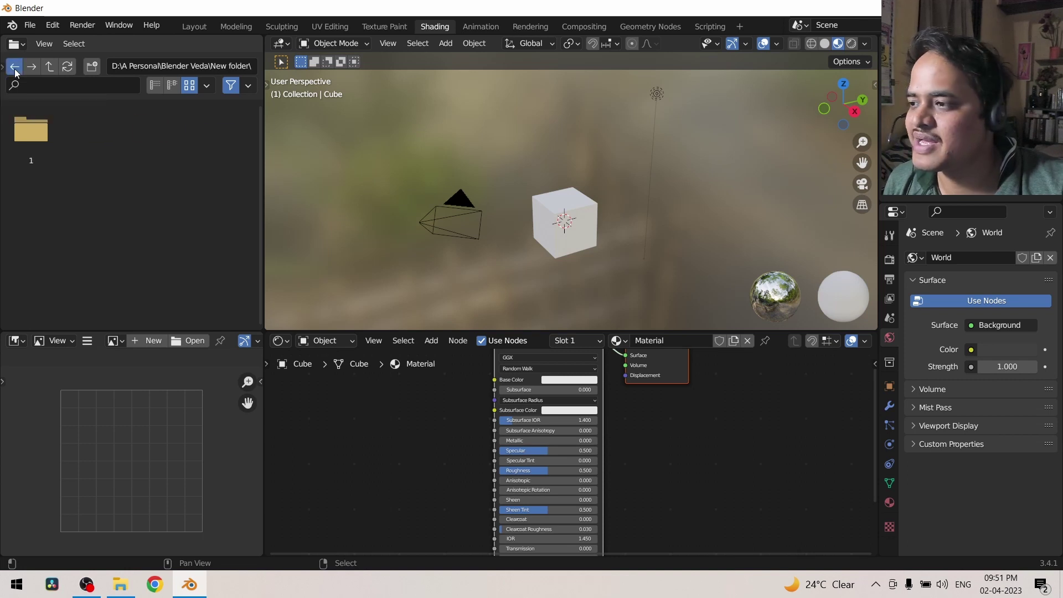
{"action": "left_click", "coordinate": [15, 66]}
{"action": "left_click", "coordinate": [33, 68]}
{"action": "left_click", "coordinate": [32, 67]}
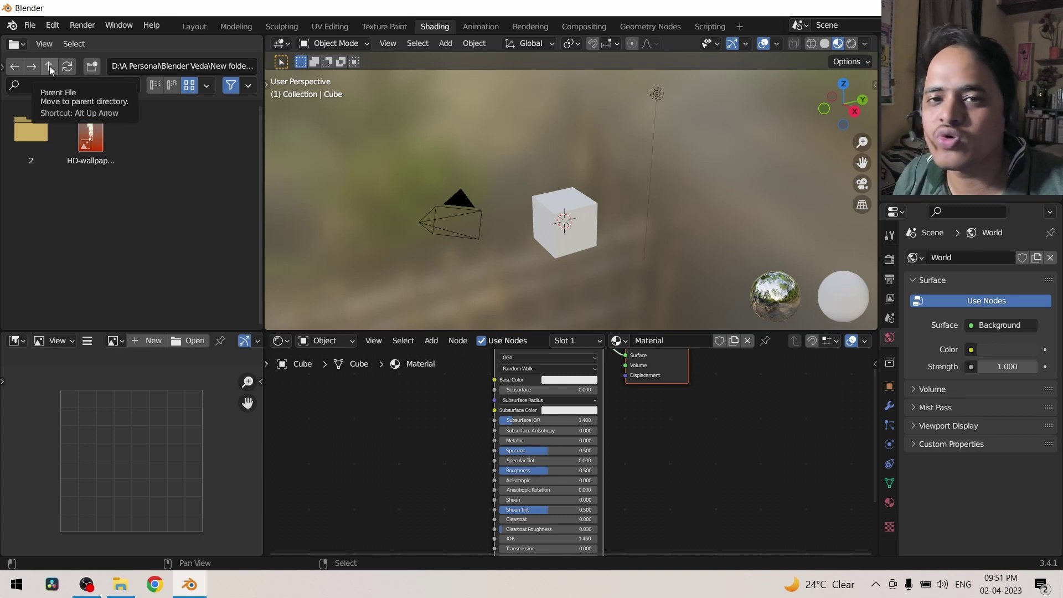
{"action": "left_click", "coordinate": [48, 65]}
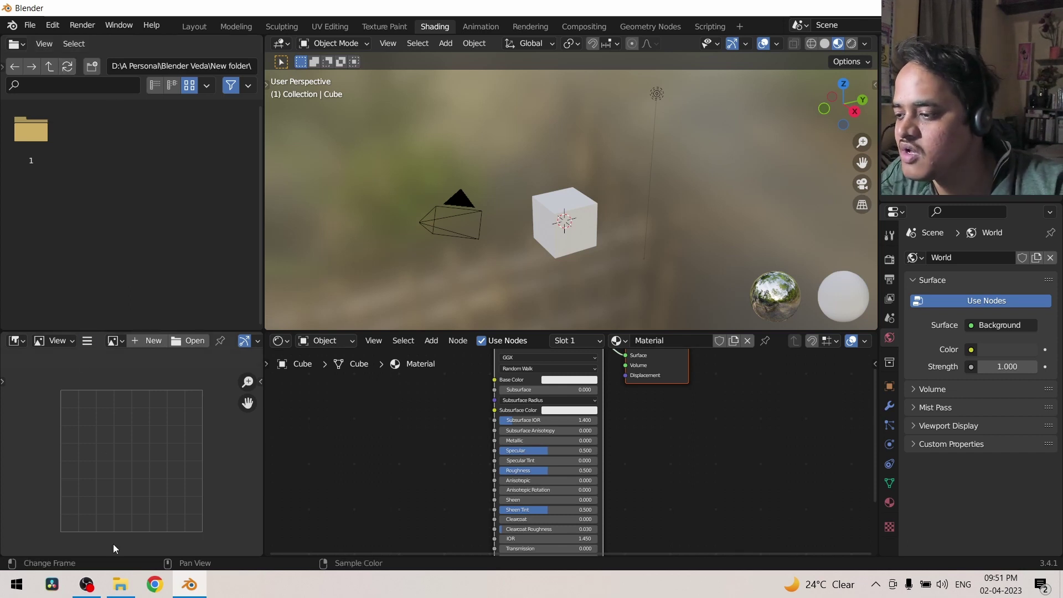
{"action": "left_click", "coordinate": [121, 585]}
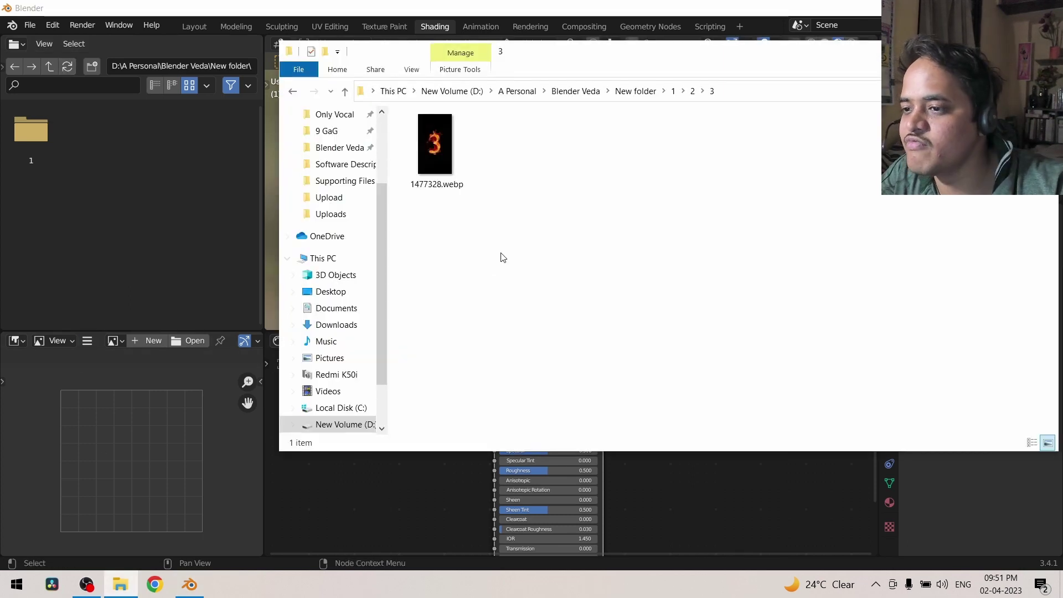
{"action": "left_click", "coordinate": [166, 168]}
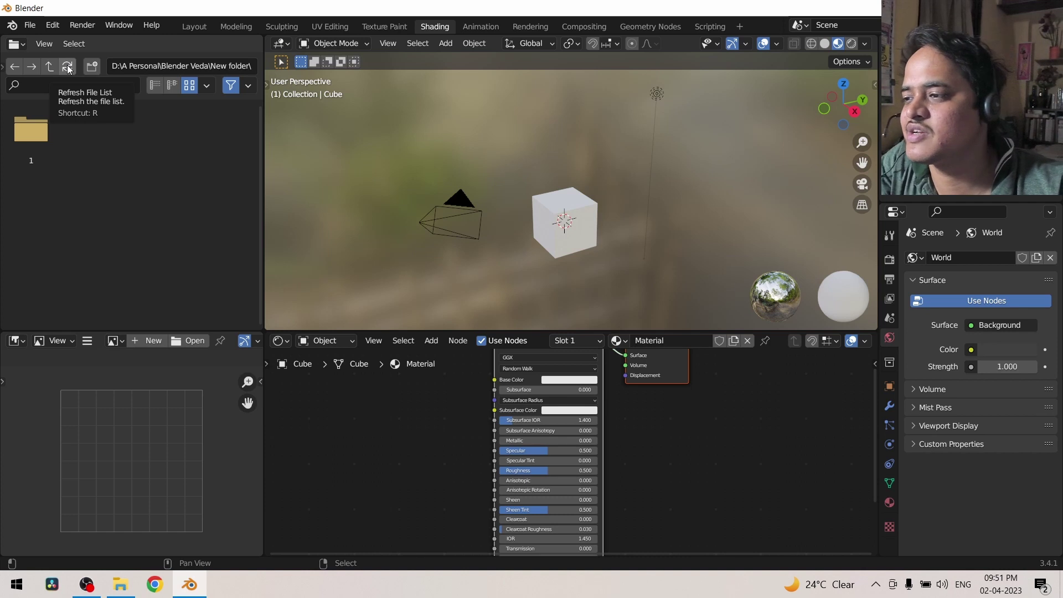
{"action": "left_click", "coordinate": [96, 68]}
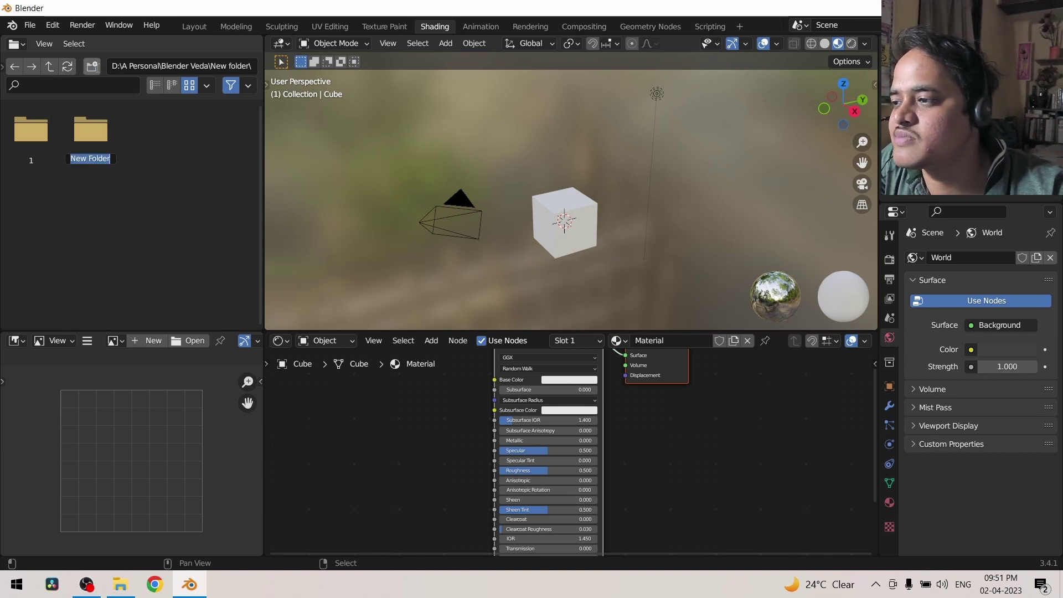
{"action": "left_click", "coordinate": [96, 68]}
{"action": "left_click", "coordinate": [97, 68]}
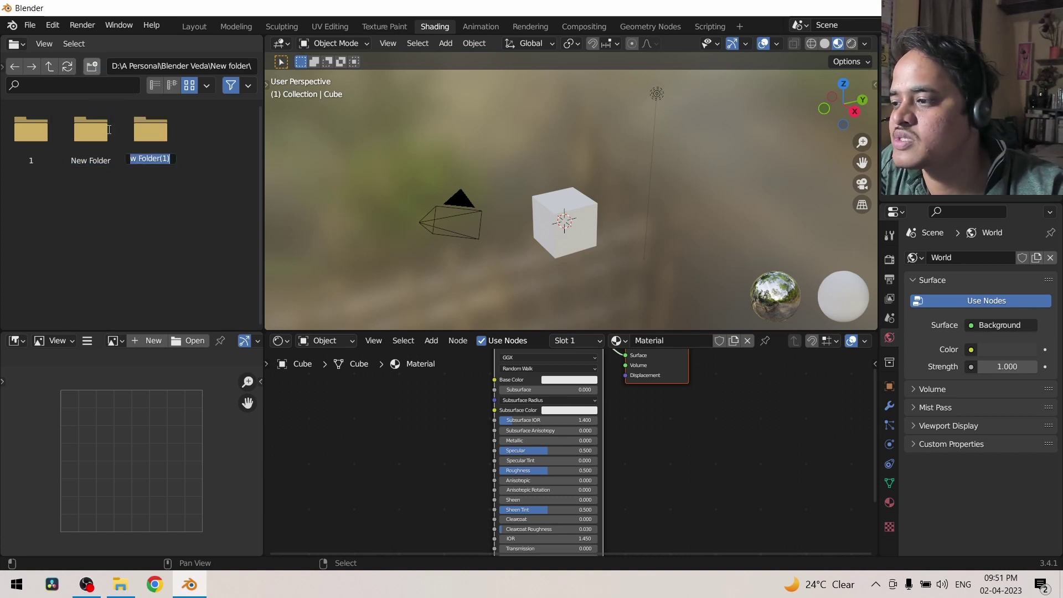
{"action": "key", "text": "Return"}
{"action": "left_click_drag", "start_coordinate": [154, 181], "coordinate": [79, 138]}
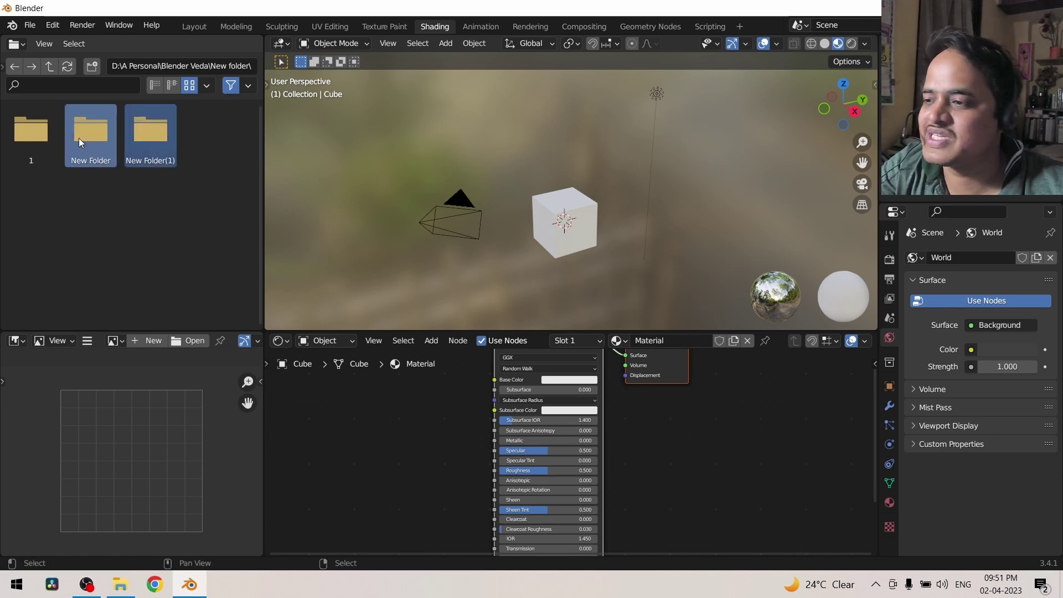
{"action": "right_click", "coordinate": [78, 138]}
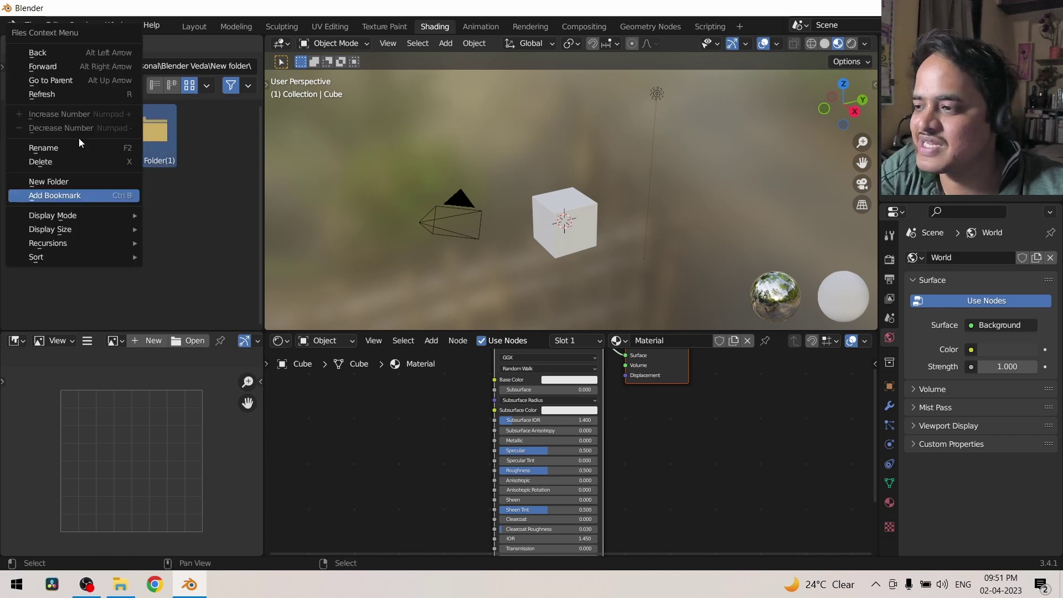
{"action": "left_click", "coordinate": [59, 162]}
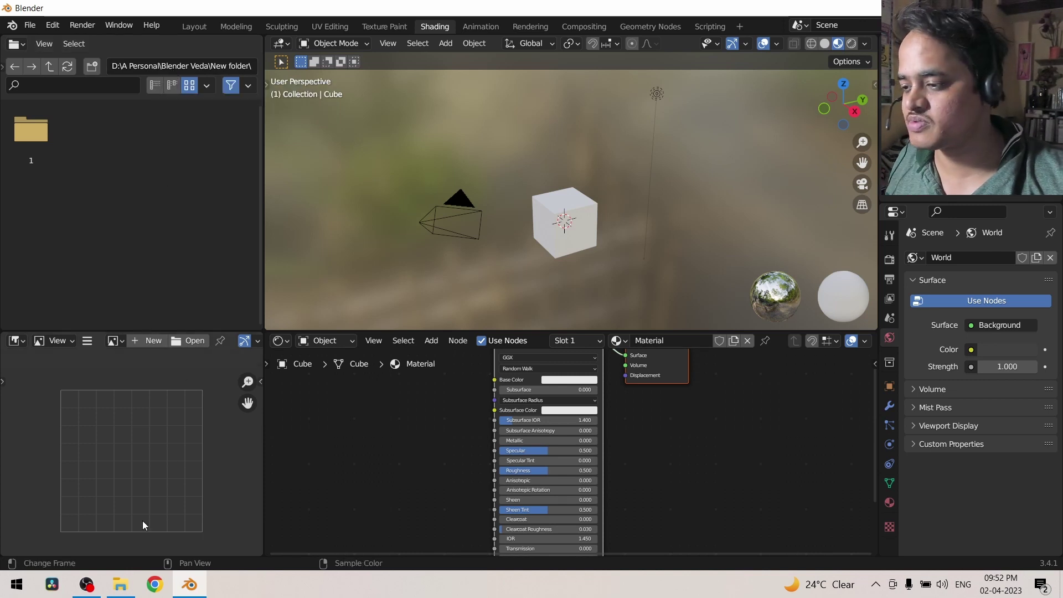
Copy folder 3's full path, D:\A Personal\Blender Veda\New folder\1\2\3, from File Explorer's address bar.
{"action": "left_click", "coordinate": [121, 584]}
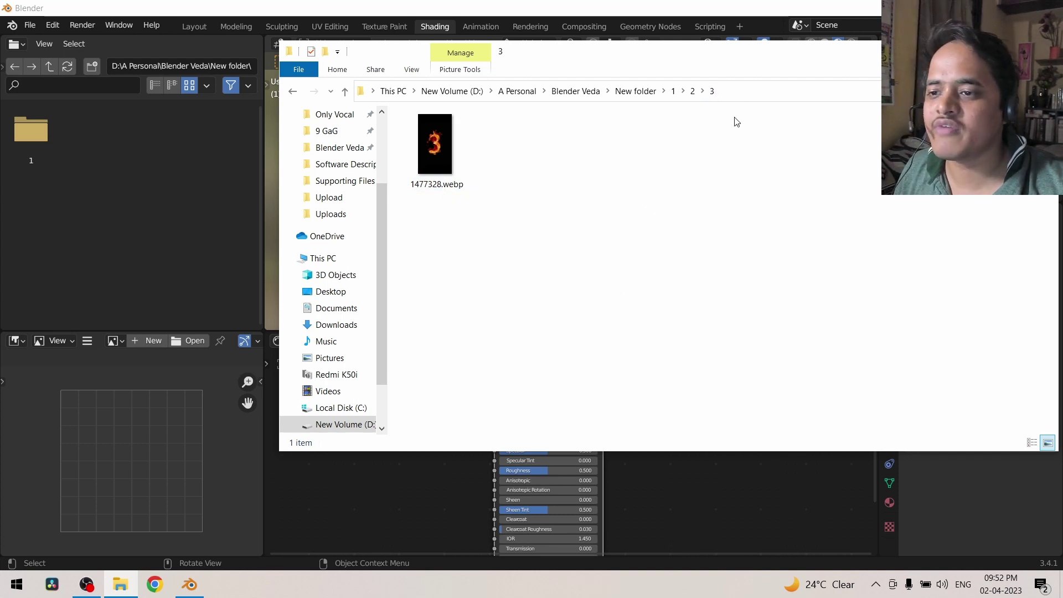
{"action": "left_click", "coordinate": [745, 92]}
{"action": "key", "text": "ctrl+c"}
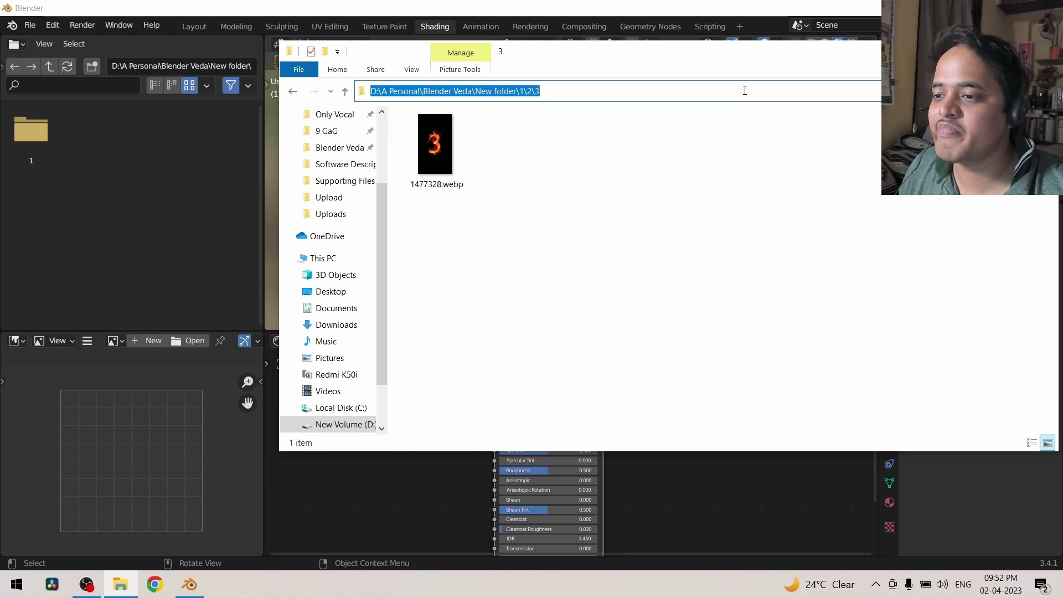
{"action": "left_click", "coordinate": [196, 72]}
Paste the copied folder 3 path into the file browser's directory field.
{"action": "left_click", "coordinate": [196, 67]}
{"action": "key", "text": "ctrl+v"}
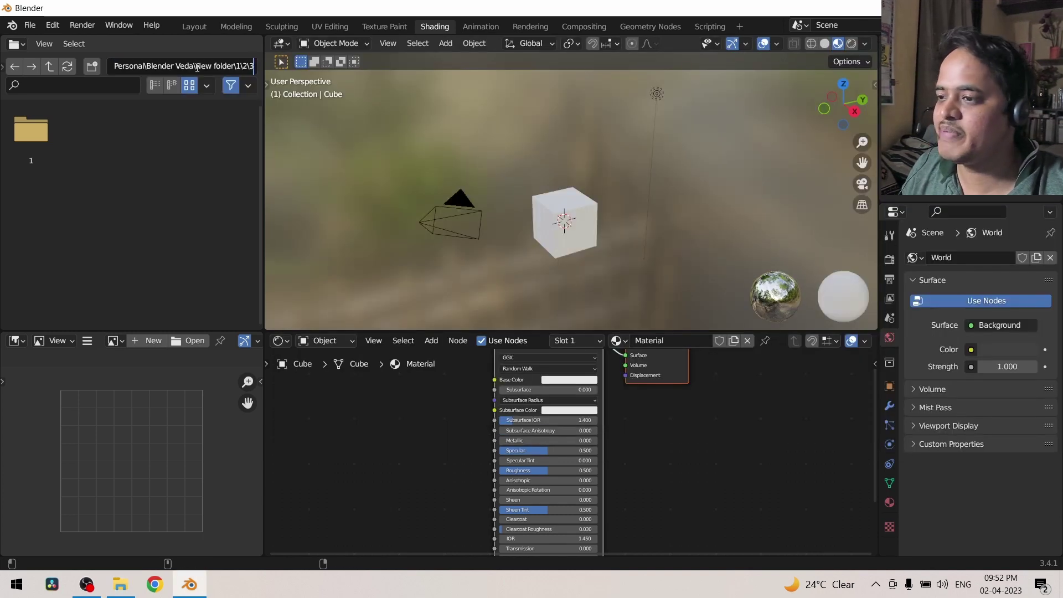
{"action": "key", "text": "Return"}
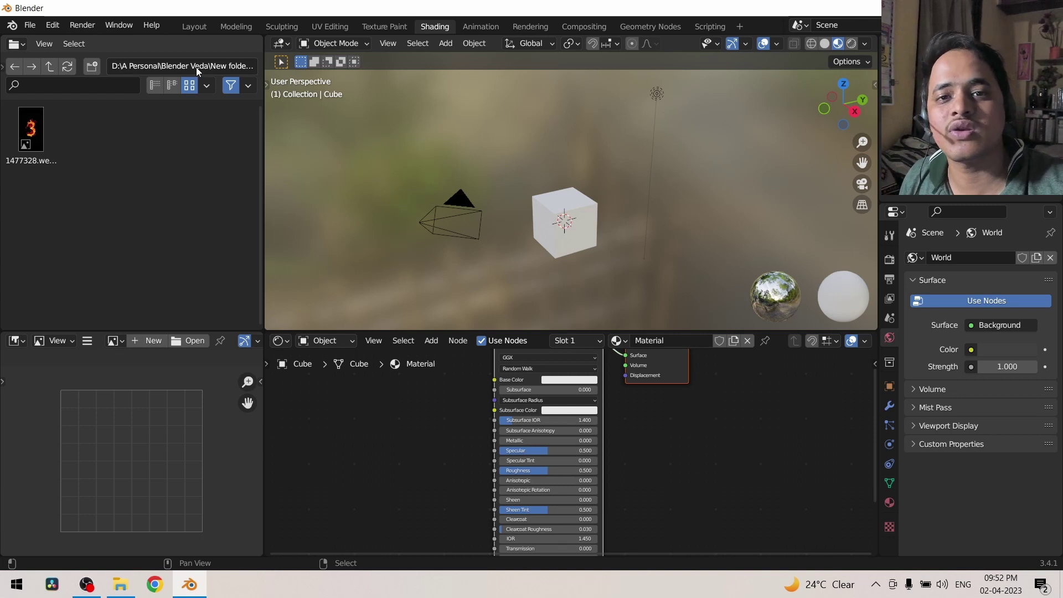
Drag 1477328.webp into the Shader Editor to create an Image Texture node.
{"action": "left_click_drag", "start_coordinate": [34, 133], "coordinate": [305, 481]}
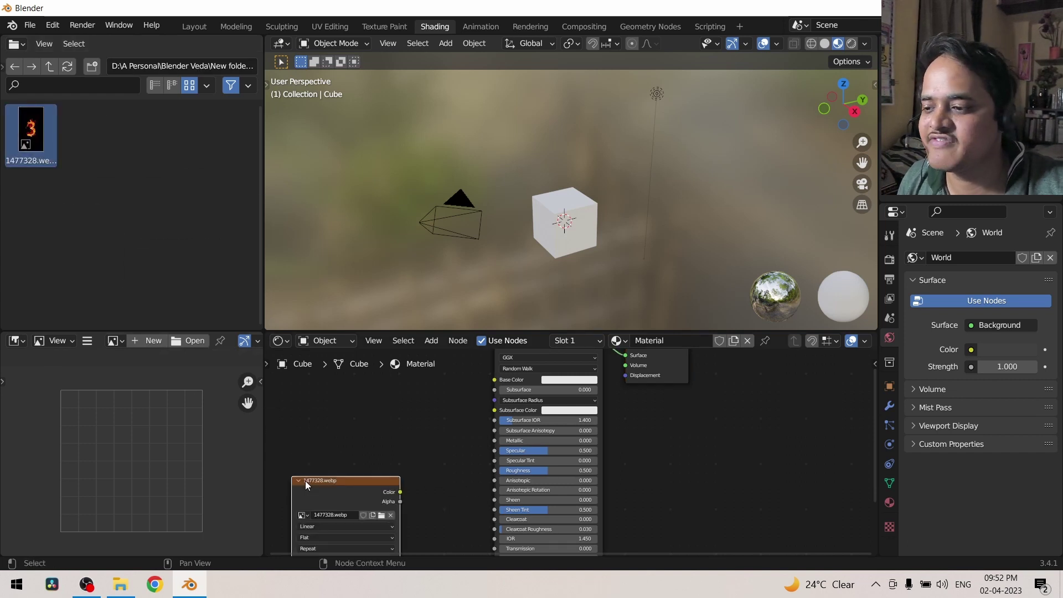
{"action": "left_click", "coordinate": [354, 431]}
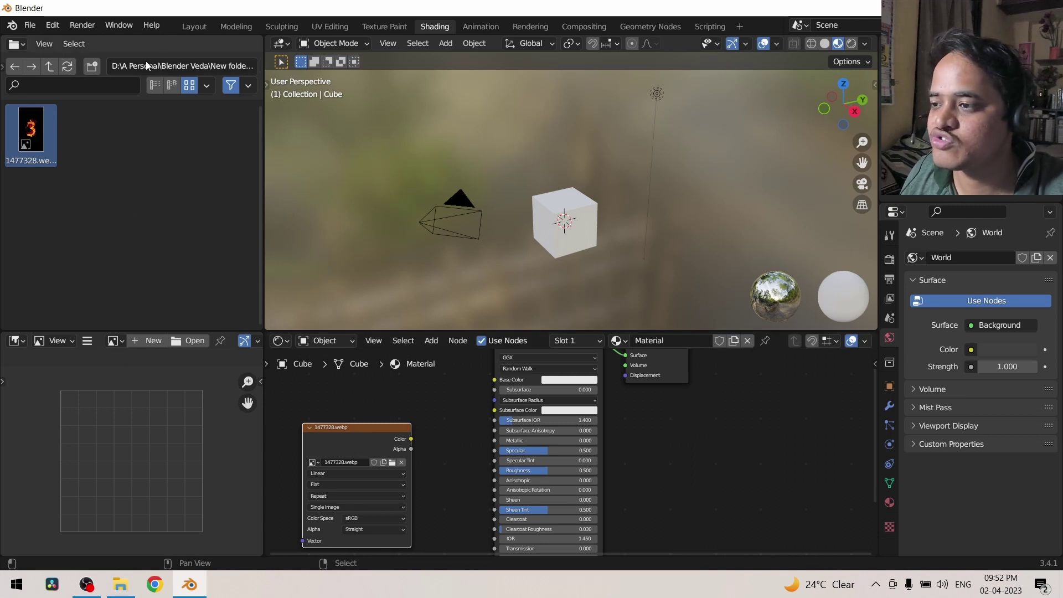
{"action": "left_click", "coordinate": [93, 87]}
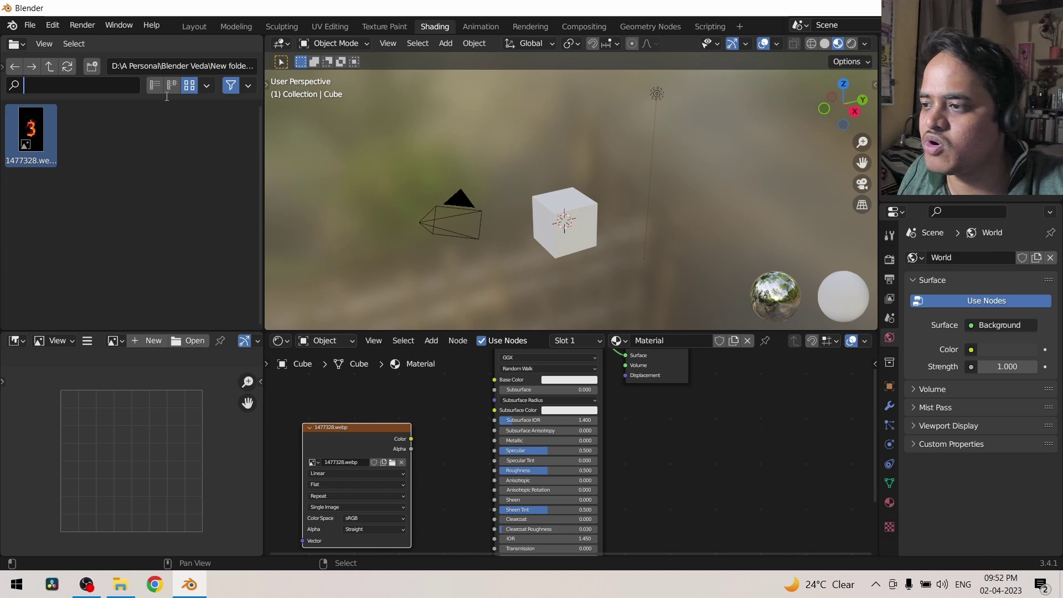
{"action": "left_click", "coordinate": [49, 67]}
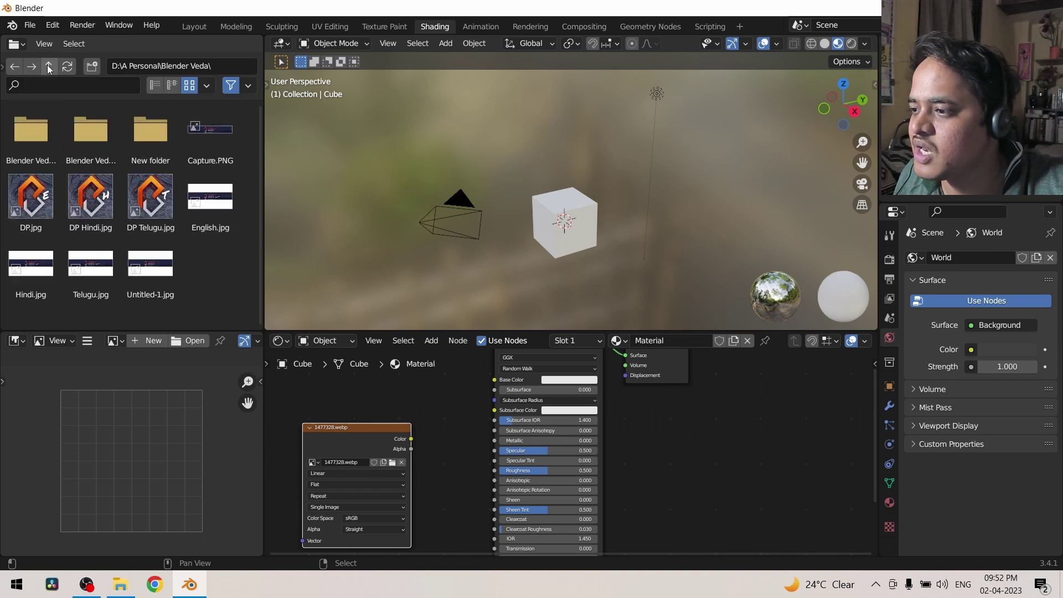
Try the Vertical List, Horizontal List and Thumbnails display modes.
{"action": "left_click", "coordinate": [154, 87]}
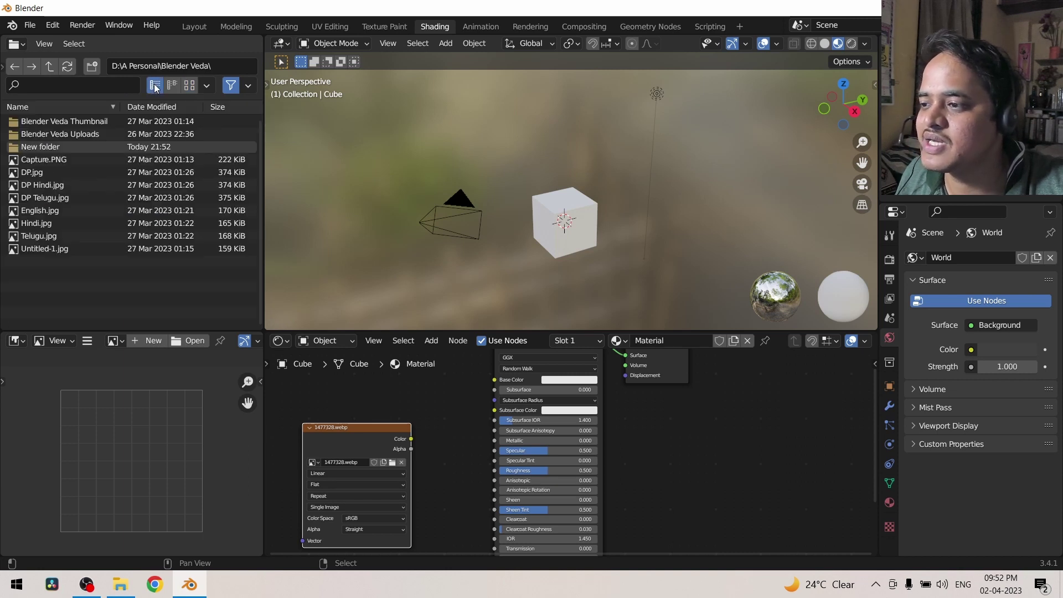
{"action": "left_click", "coordinate": [172, 85]}
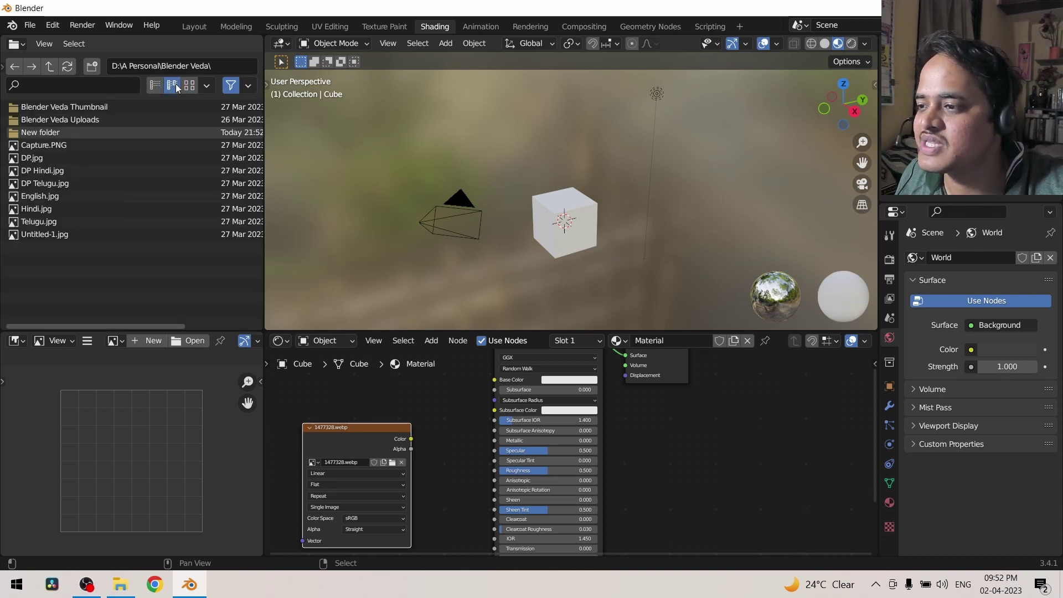
{"action": "left_click", "coordinate": [189, 86]}
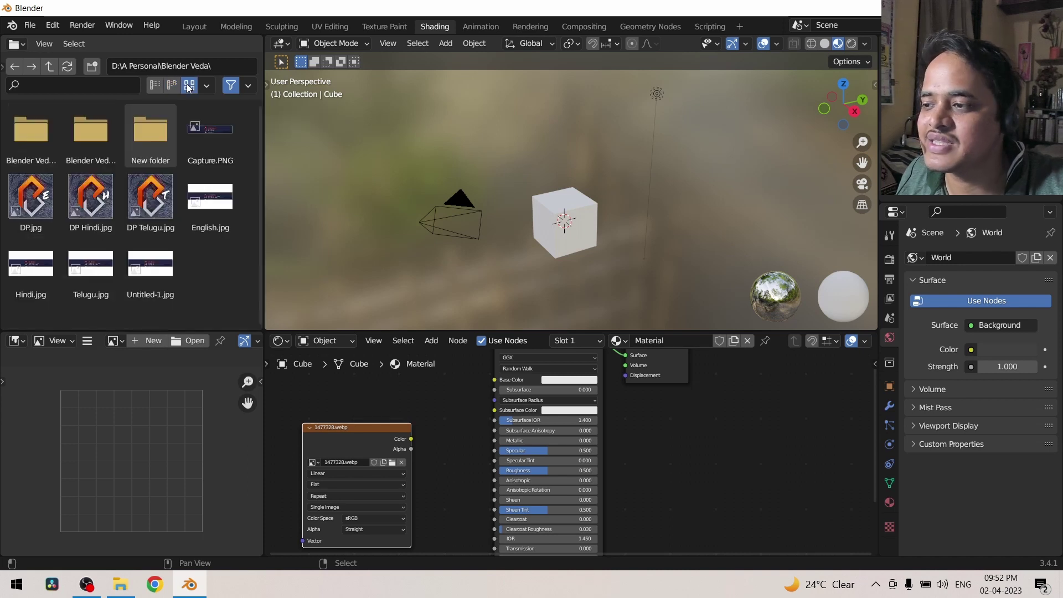
Change the thumbnail display size to Small, then Large, then back to Tiny.
{"action": "left_click", "coordinate": [205, 87]}
{"action": "left_click", "coordinate": [232, 111]}
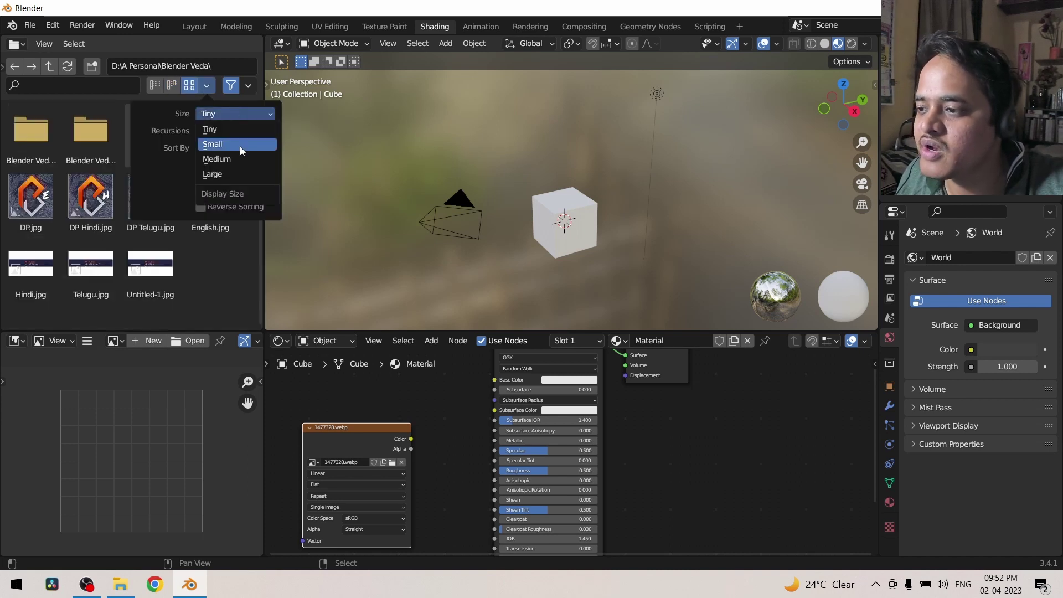
{"action": "left_click", "coordinate": [240, 145]}
{"action": "left_click", "coordinate": [224, 113]}
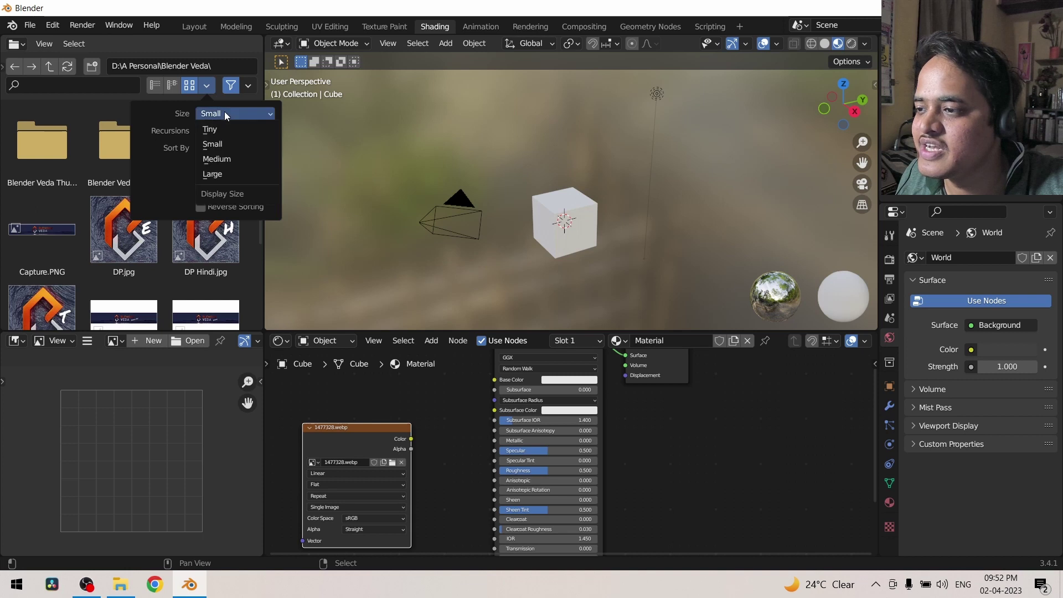
{"action": "left_click", "coordinate": [217, 173]}
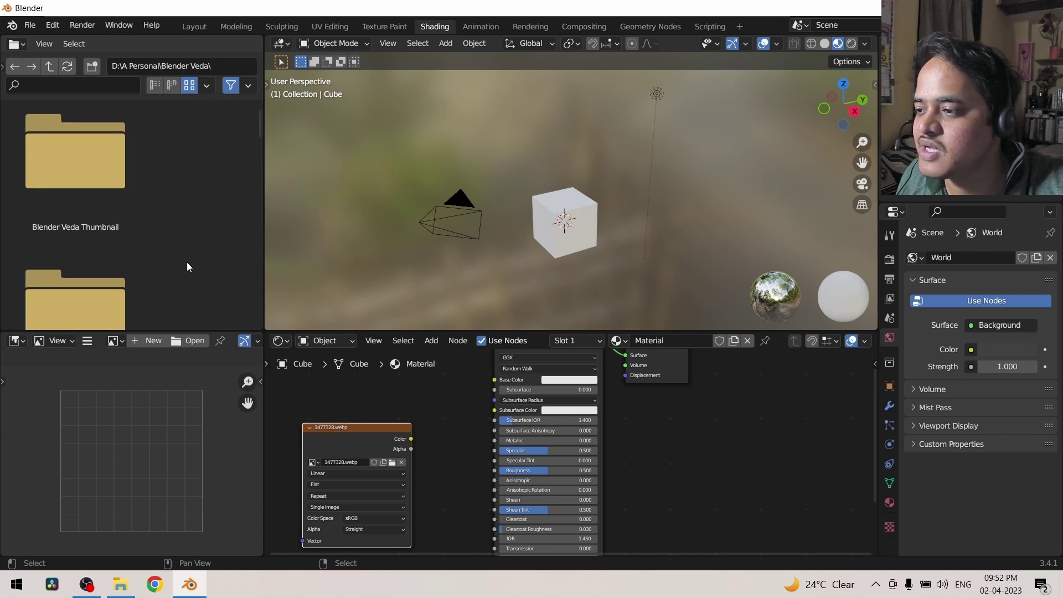
{"action": "scroll", "coordinate": [187, 264], "scroll_direction": "down", "scroll_amount": 10}
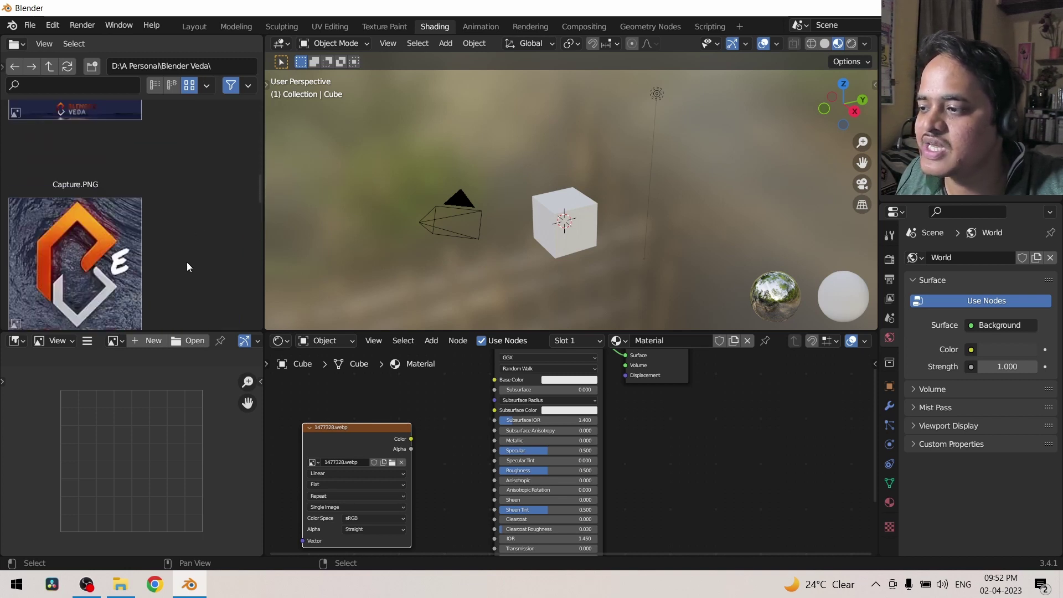
{"action": "left_click", "coordinate": [210, 86]}
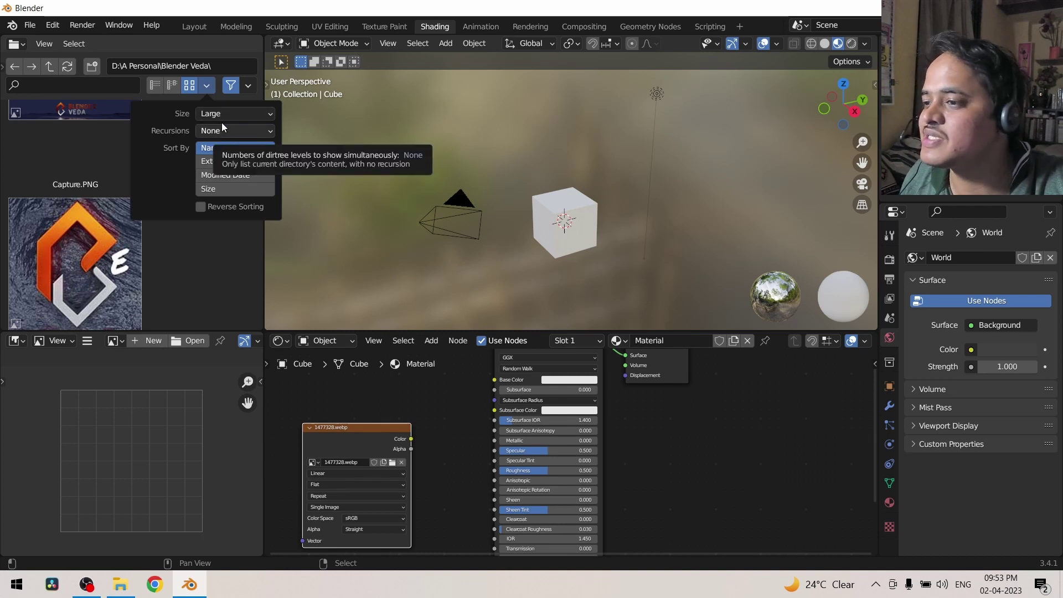
{"action": "left_click", "coordinate": [225, 112]}
{"action": "left_click", "coordinate": [217, 159]}
Inspect the recursion level choices in the display popover and the View menu.
{"action": "left_click", "coordinate": [231, 128]}
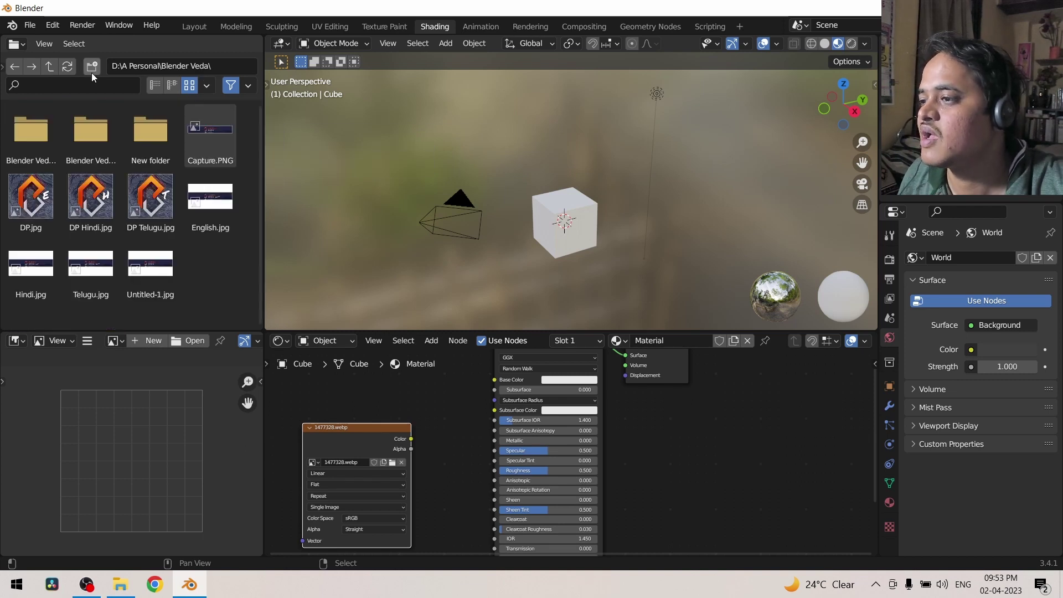
{"action": "left_click", "coordinate": [206, 85]}
{"action": "left_click", "coordinate": [216, 134]}
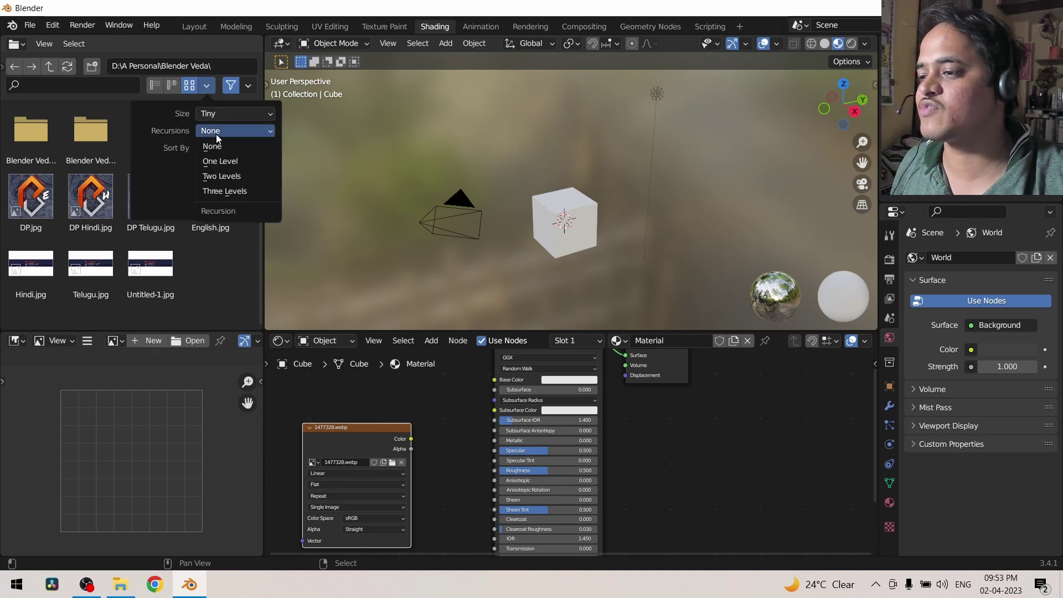
{"action": "left_click", "coordinate": [50, 46]}
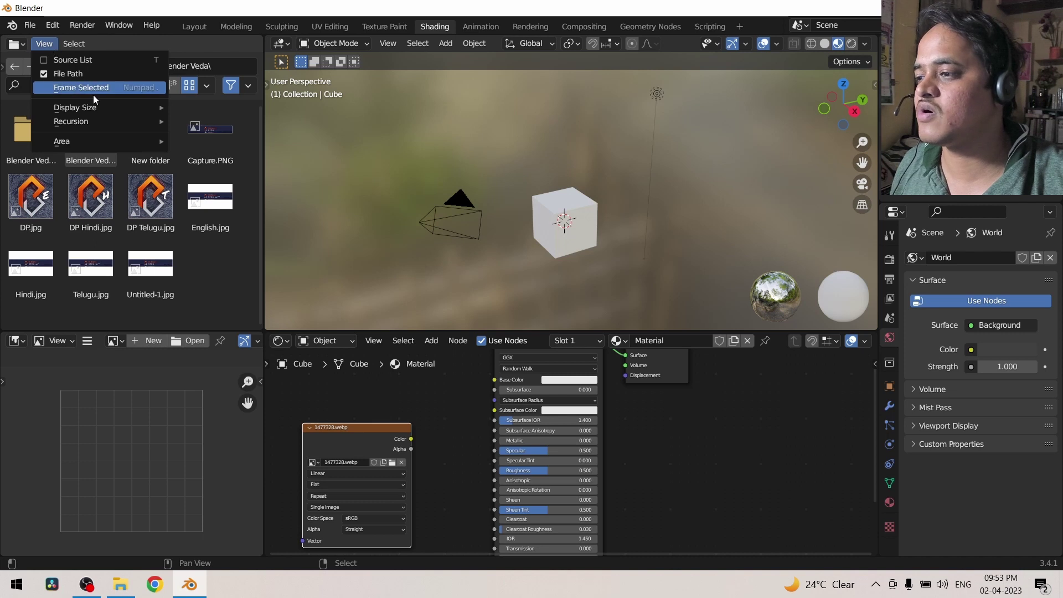
{"action": "mouse_move", "coordinate": [101, 126]}
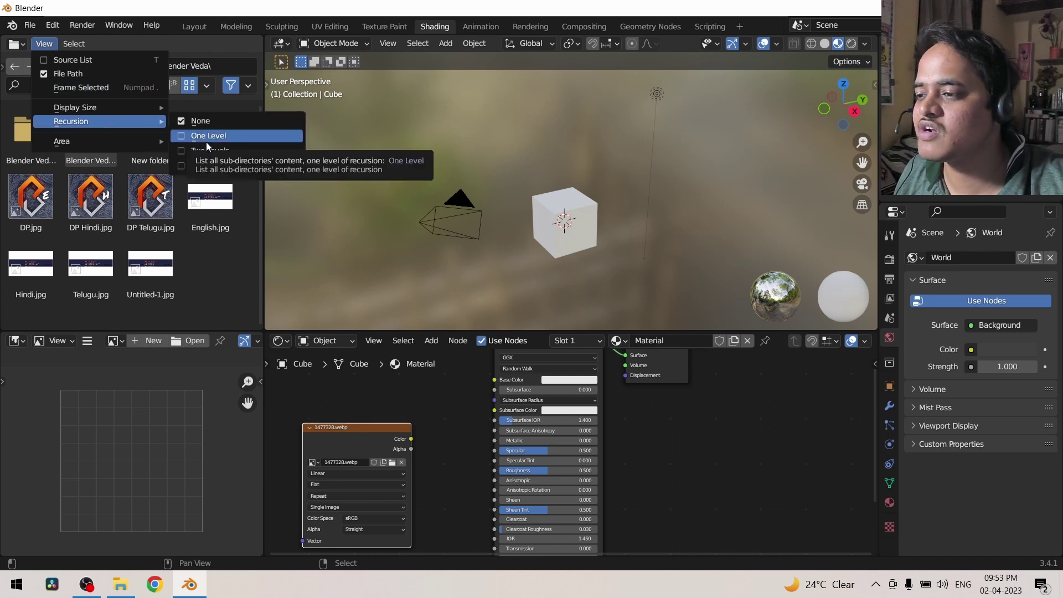
{"action": "left_click", "coordinate": [121, 585]}
In File Explorer, go up four folder levels to the Blender Veda folder.
{"action": "left_click", "coordinate": [345, 91]}
{"action": "left_click", "coordinate": [345, 92]}
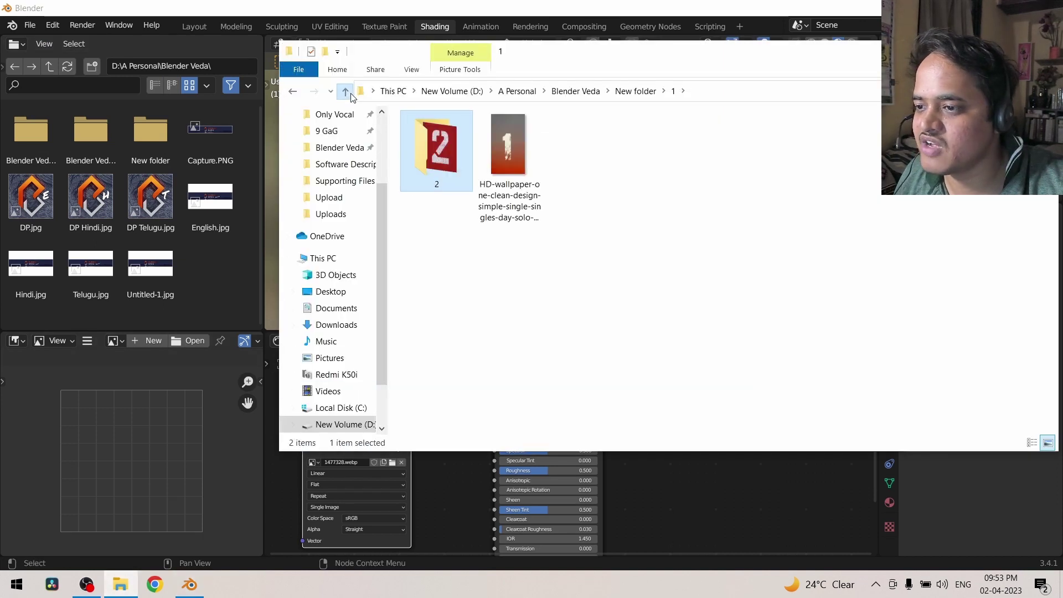
{"action": "left_click", "coordinate": [344, 91]}
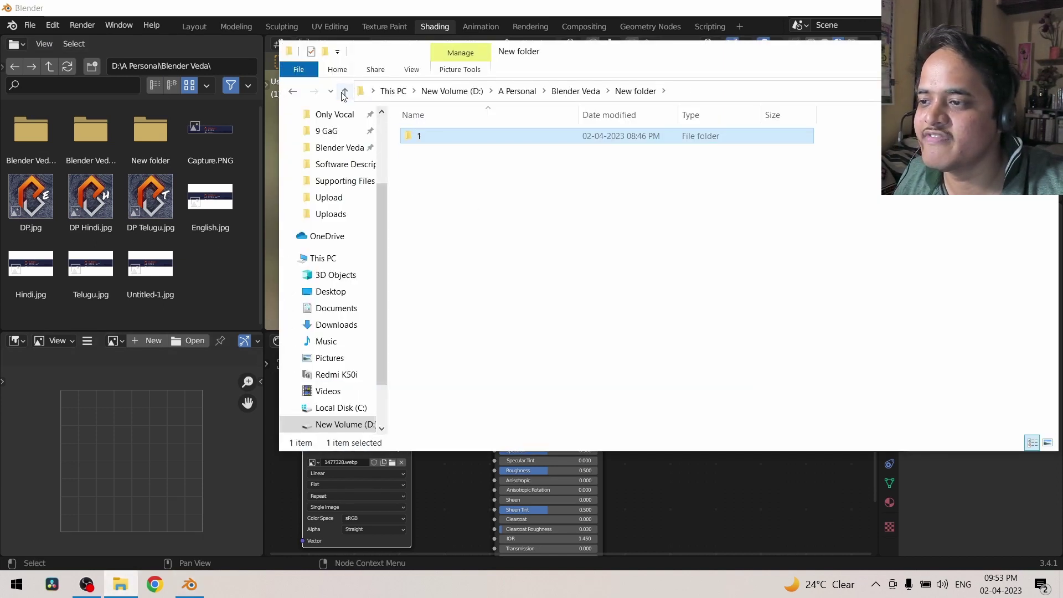
{"action": "left_click", "coordinate": [344, 92]}
Browse New folder > 1 > 2 > 3 in Explorer, then open New folder in Blender's file browser.
{"action": "double_click", "coordinate": [429, 166]}
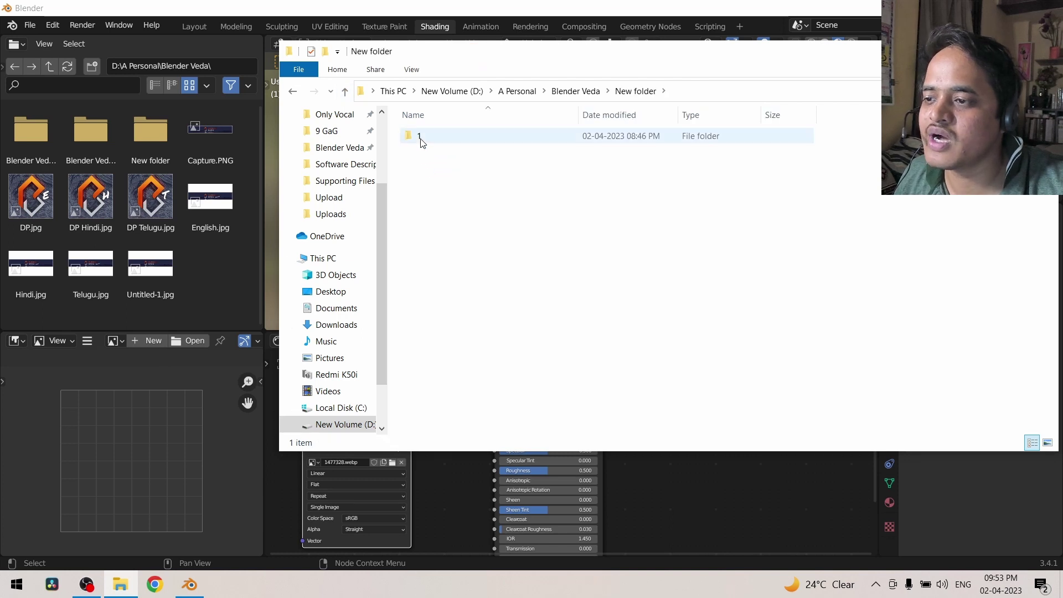
{"action": "double_click", "coordinate": [421, 139]}
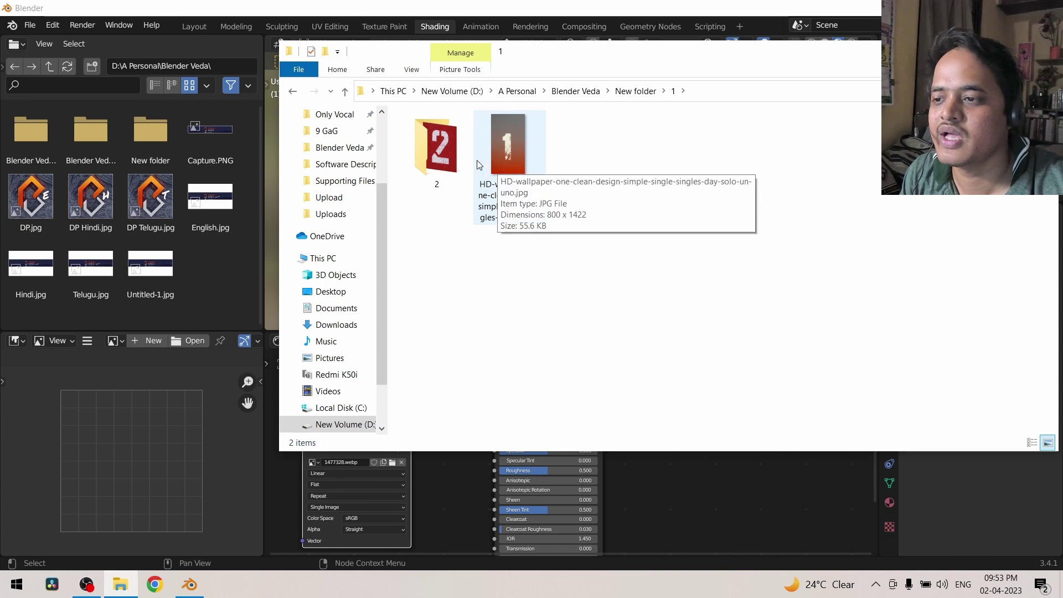
{"action": "left_click", "coordinate": [443, 156]}
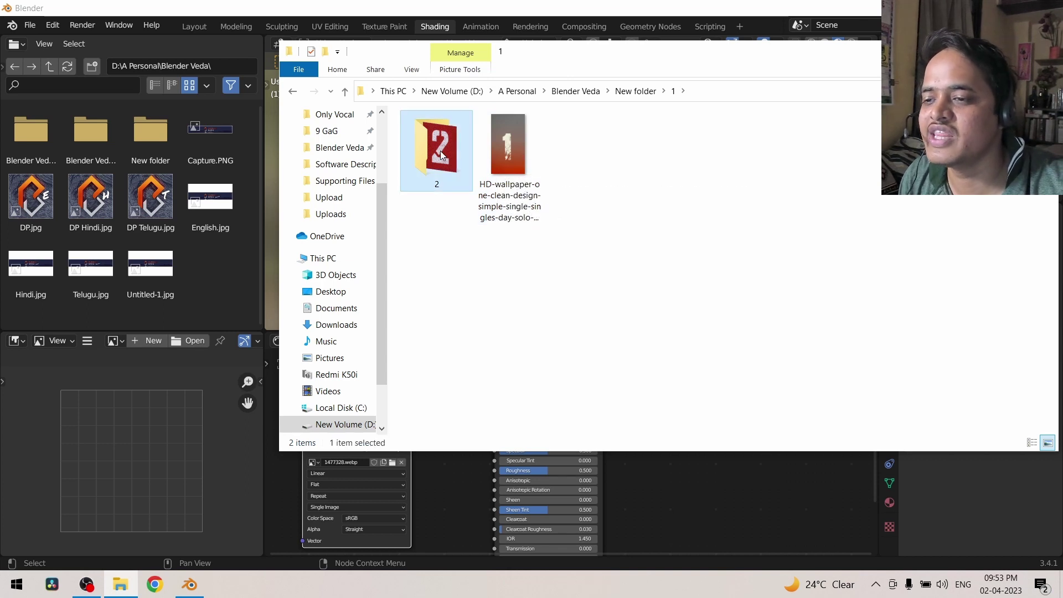
{"action": "double_click", "coordinate": [441, 155]}
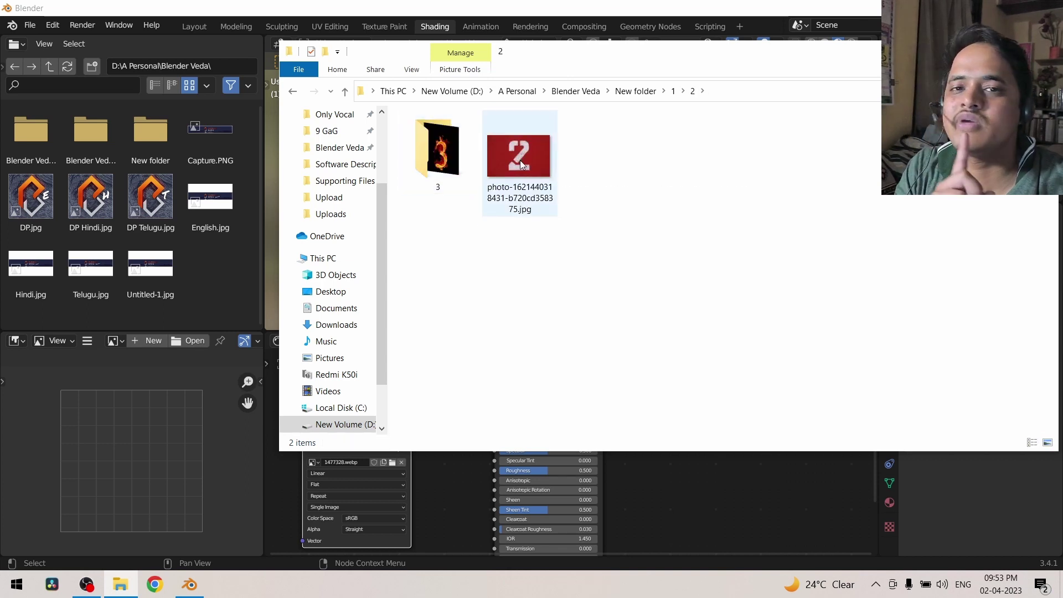
{"action": "double_click", "coordinate": [432, 159]}
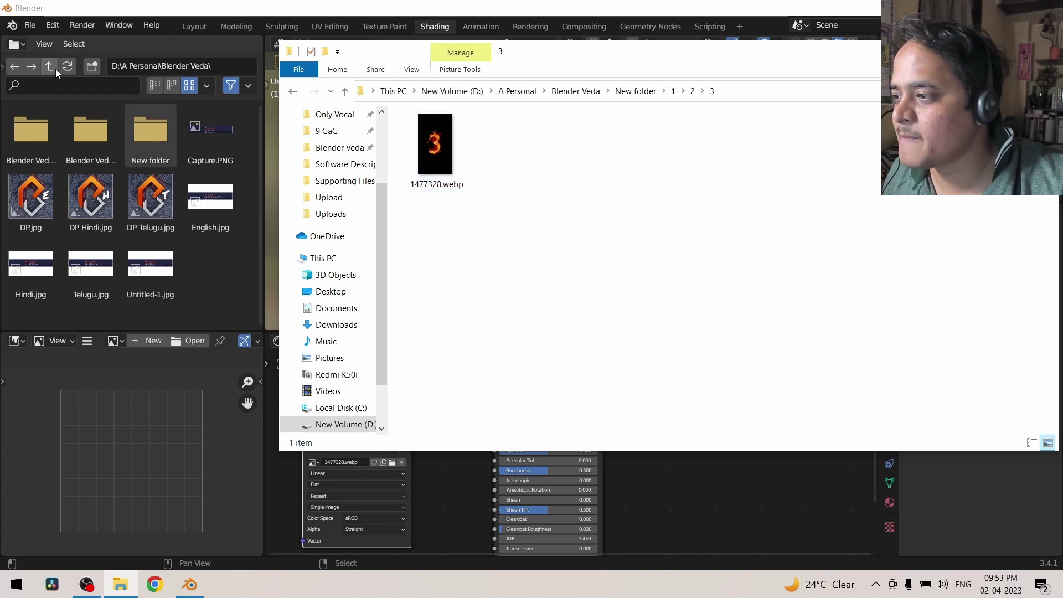
{"action": "double_click", "coordinate": [141, 135]}
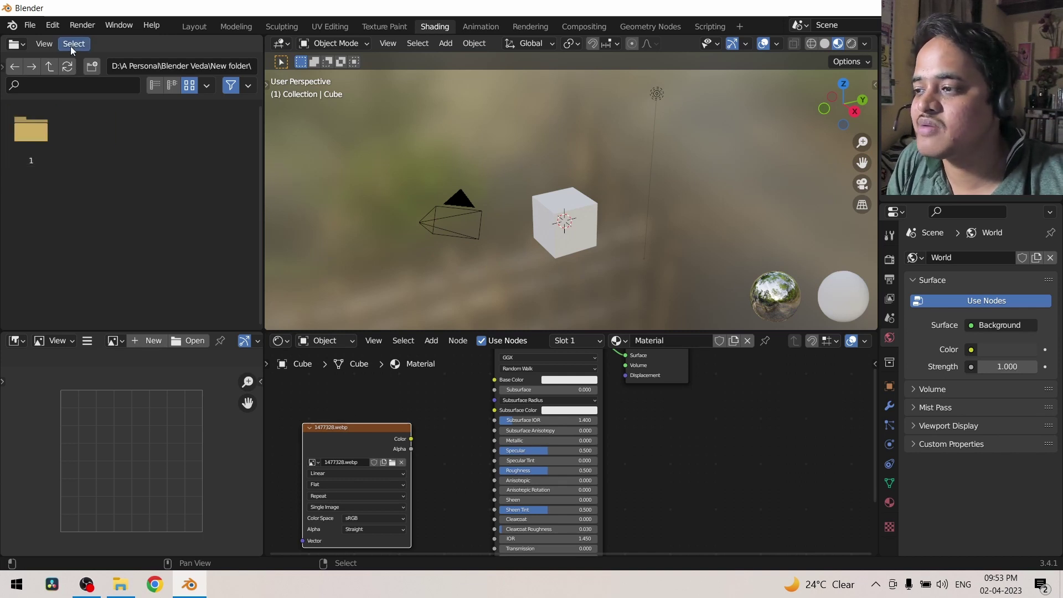
Set the file browser's recursion to One Level.
{"action": "left_click", "coordinate": [45, 43]}
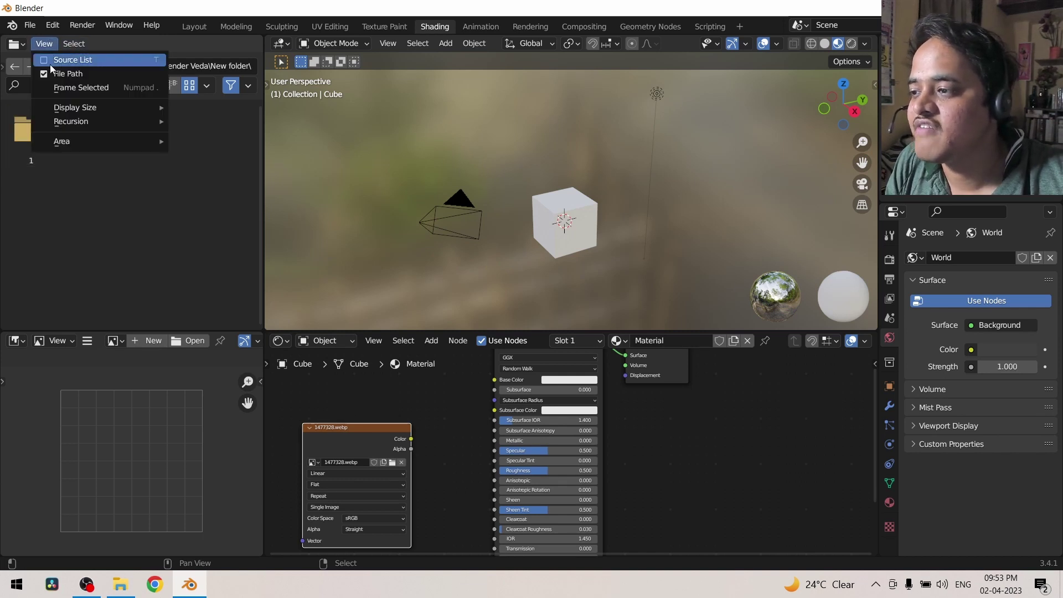
{"action": "mouse_move", "coordinate": [73, 125]}
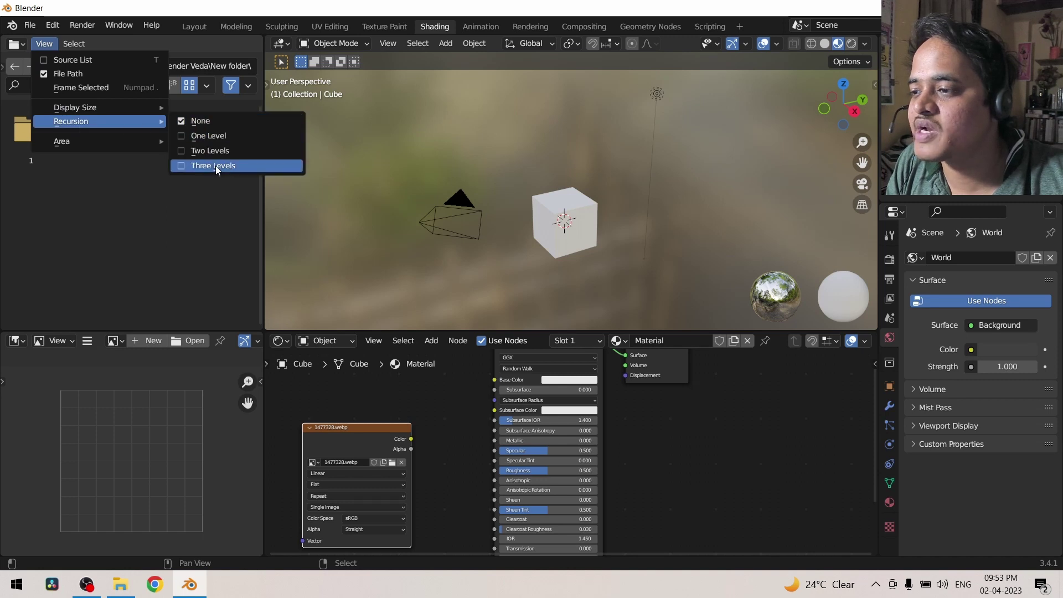
{"action": "left_click", "coordinate": [204, 136]}
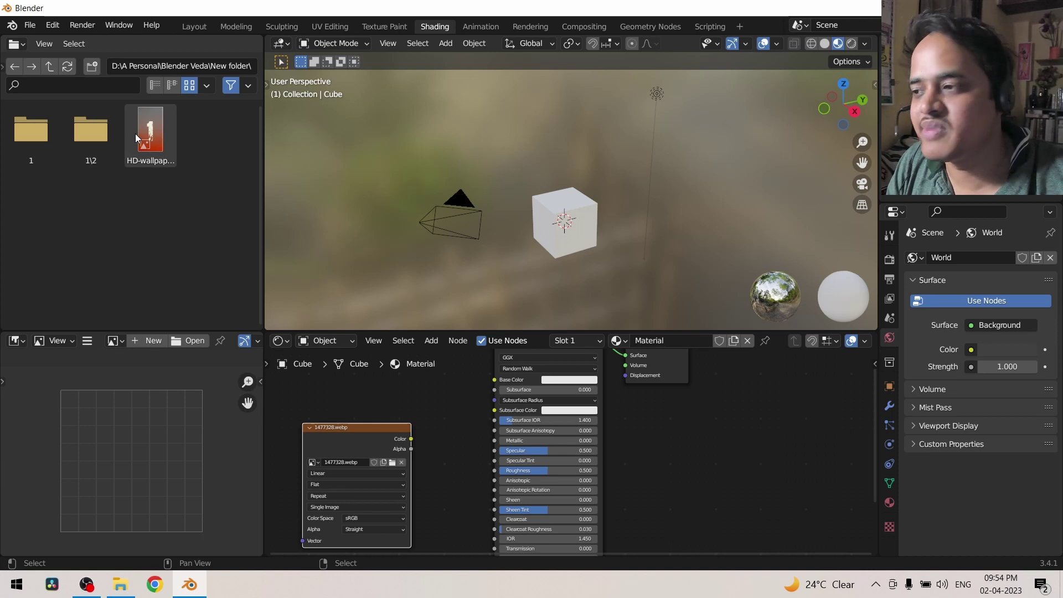
Set recursion to Three Levels, listing 1\2, 1\2\3 and their three images.
{"action": "left_click", "coordinate": [57, 43]}
{"action": "mouse_move", "coordinate": [86, 115]}
{"action": "left_click", "coordinate": [211, 165]}
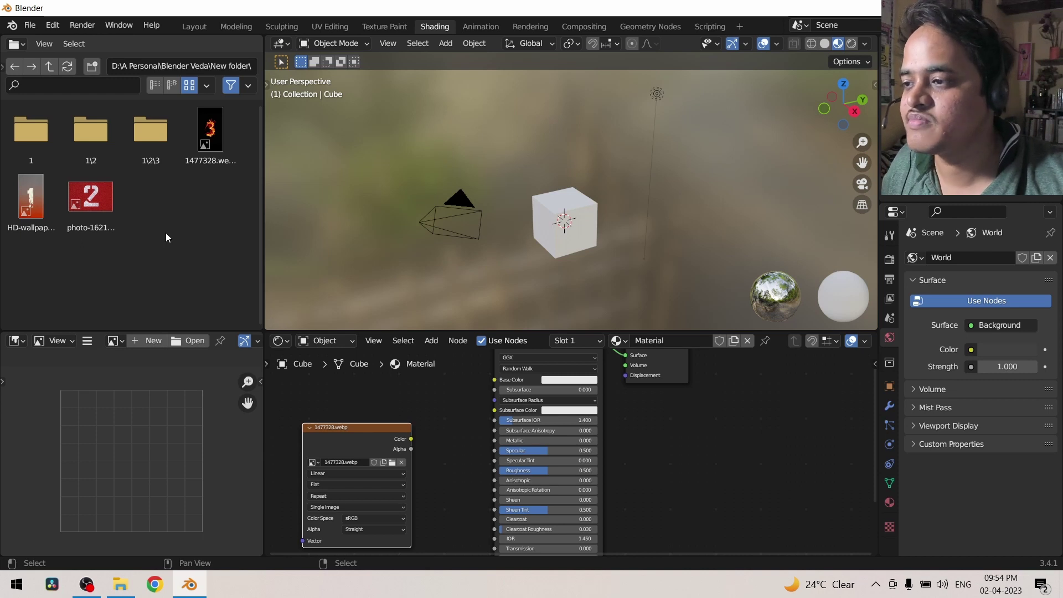
{"action": "left_click", "coordinate": [44, 43]}
Set View > Recursion to None, then browse the View > Area submenu, Select menu and file-type filter dropdown.
{"action": "mouse_move", "coordinate": [91, 125]}
{"action": "left_click", "coordinate": [200, 120]}
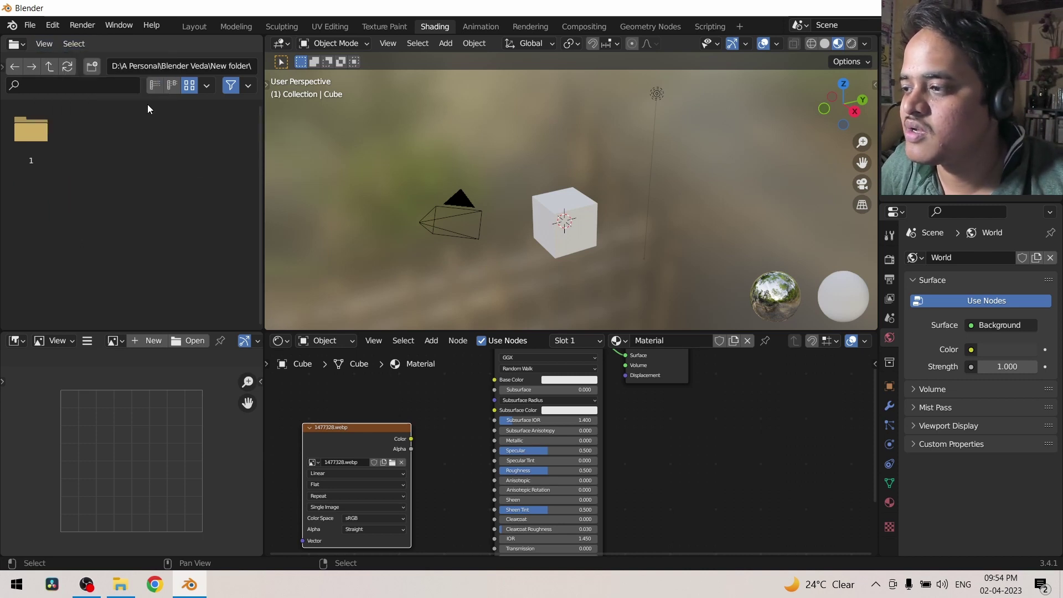
{"action": "left_click", "coordinate": [45, 43]}
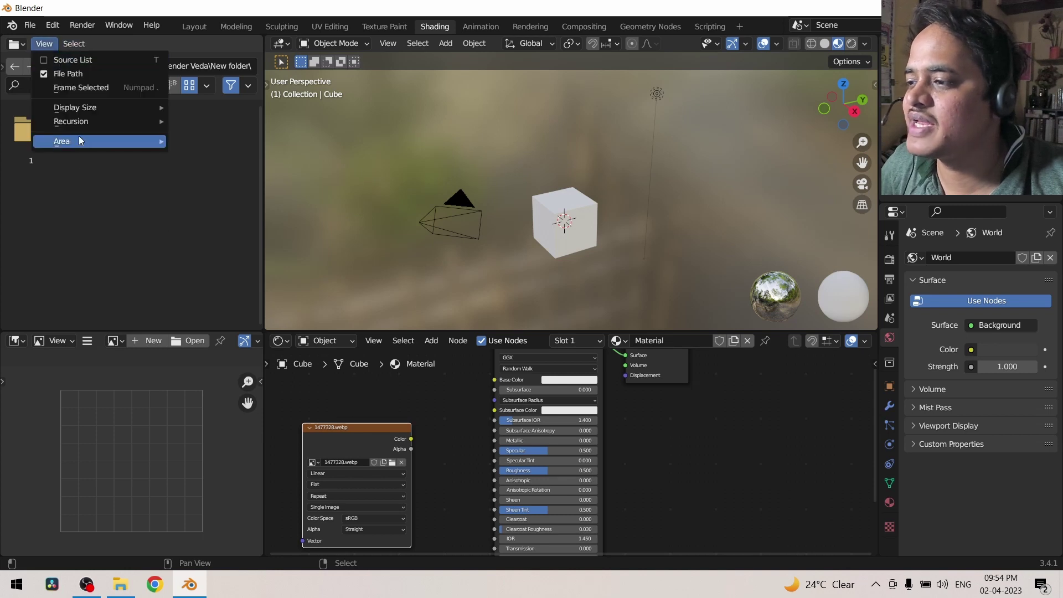
{"action": "mouse_move", "coordinate": [80, 138]}
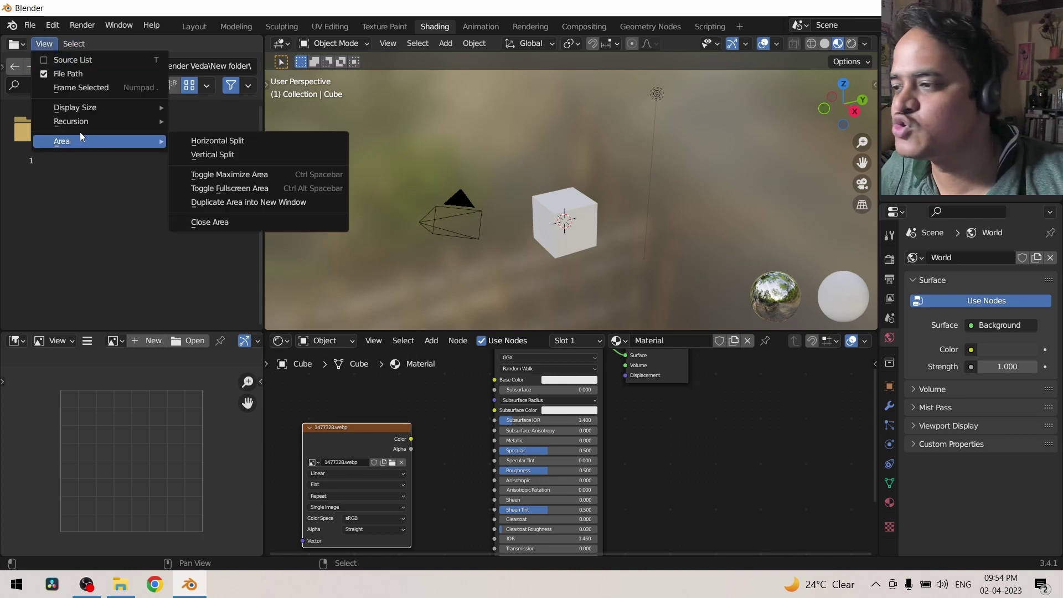
{"action": "left_click", "coordinate": [75, 43]}
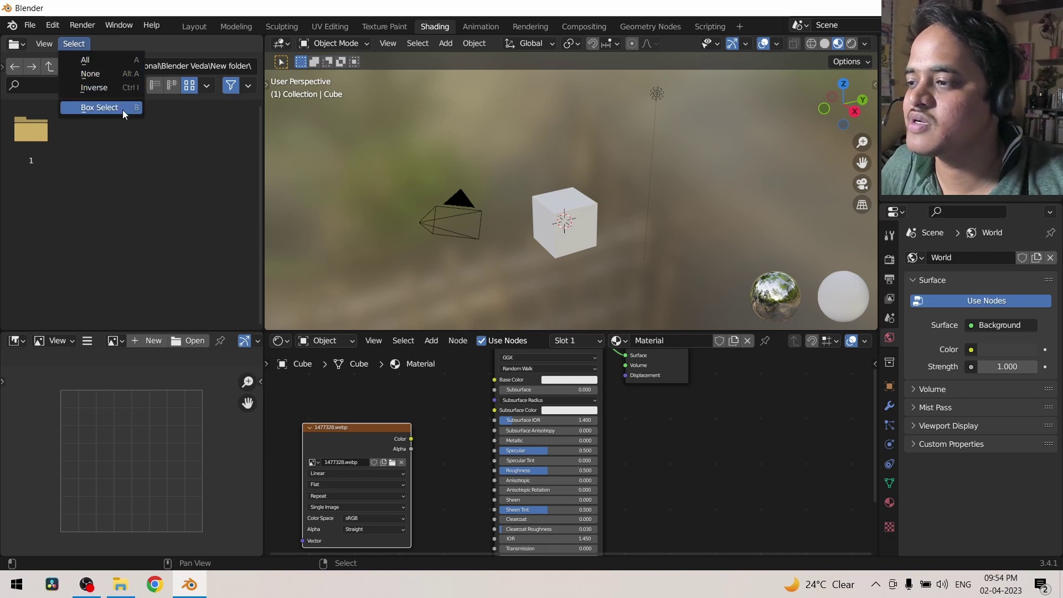
{"action": "left_click", "coordinate": [248, 86]}
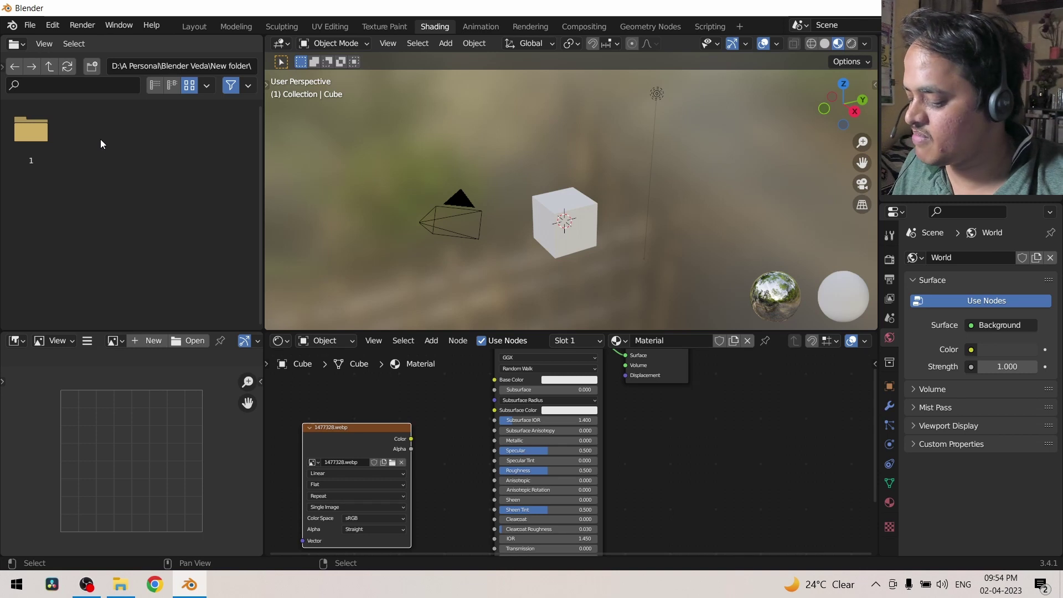
Show the locations sidebar and go to the Desktop folder.
{"action": "key", "text": "t"}
{"action": "scroll", "coordinate": [94, 99], "scroll_direction": "up", "scroll_amount": 3}
{"action": "scroll", "coordinate": [95, 99], "scroll_direction": "up", "scroll_amount": 3}
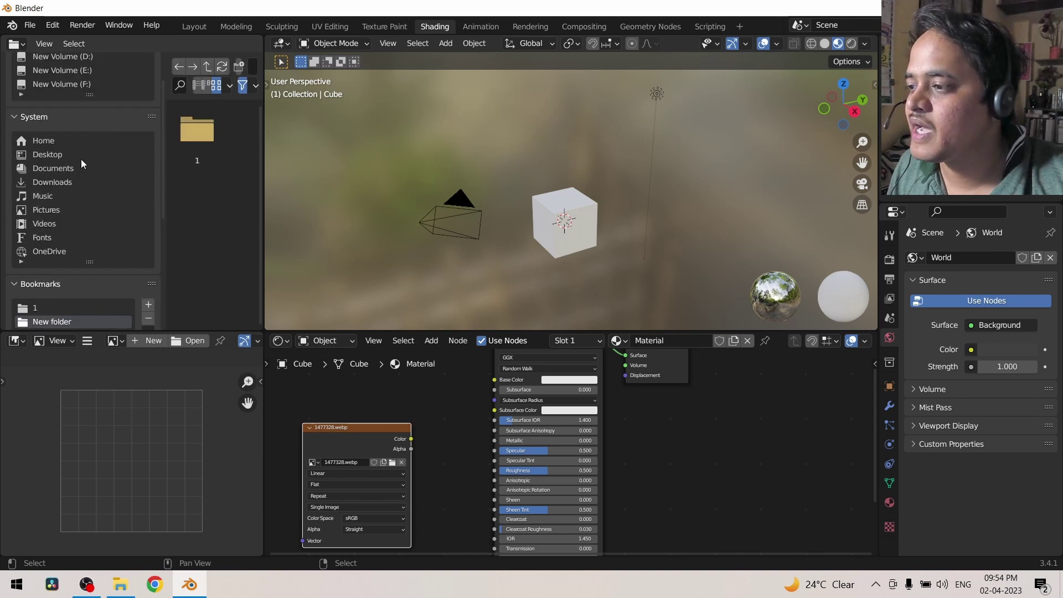
{"action": "left_click", "coordinate": [81, 157]}
Hide the sidebar and enable .blend Files in the filter so untitled.blend appears.
{"action": "key", "text": "t"}
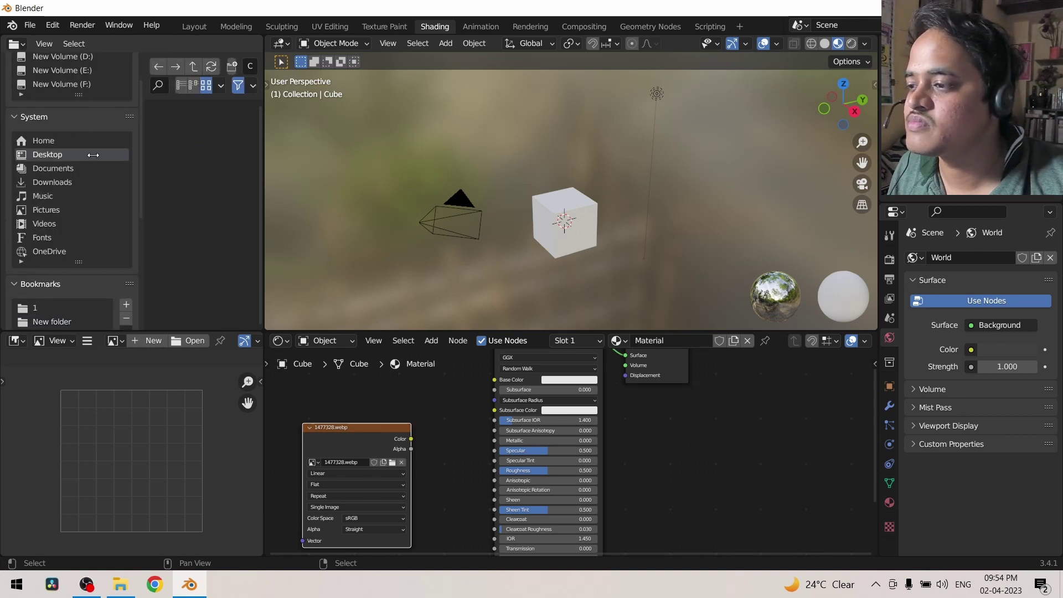
{"action": "left_click", "coordinate": [248, 85]}
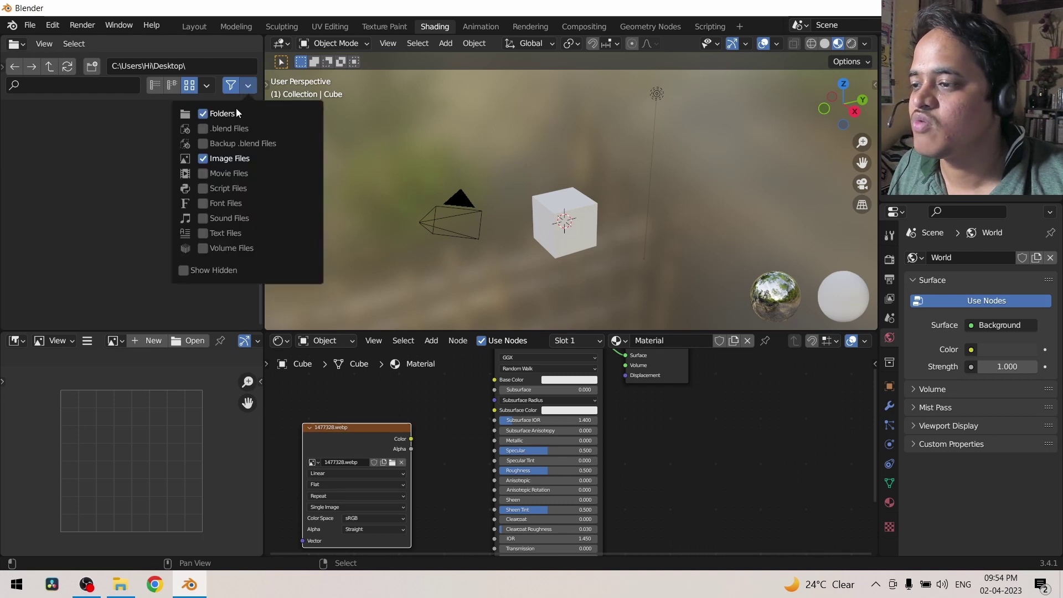
{"action": "left_click", "coordinate": [204, 129]}
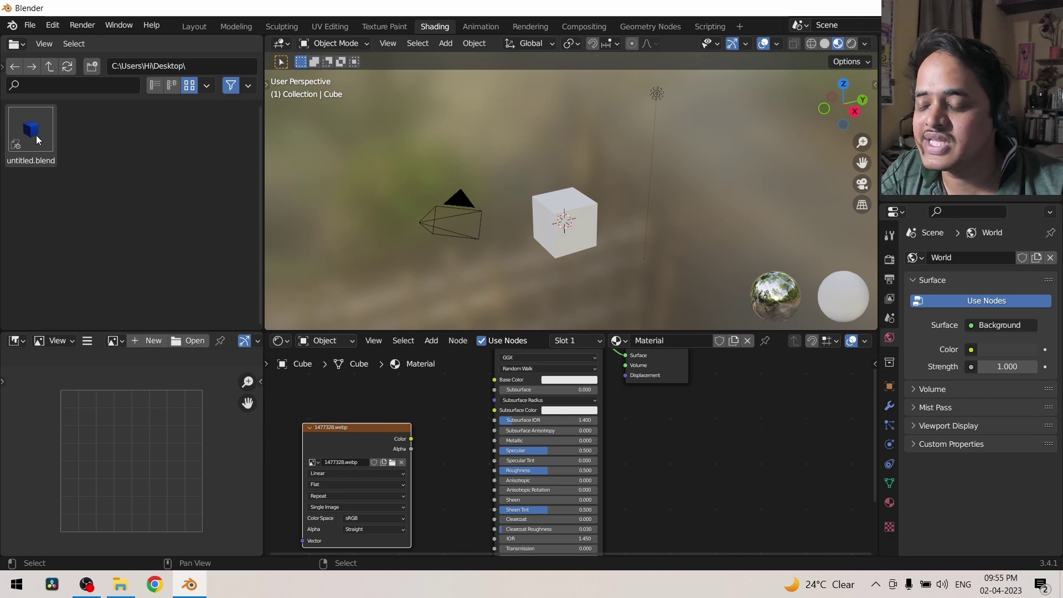
{"action": "left_click_drag", "start_coordinate": [35, 135], "coordinate": [437, 429]}
{"action": "left_click", "coordinate": [431, 429]}
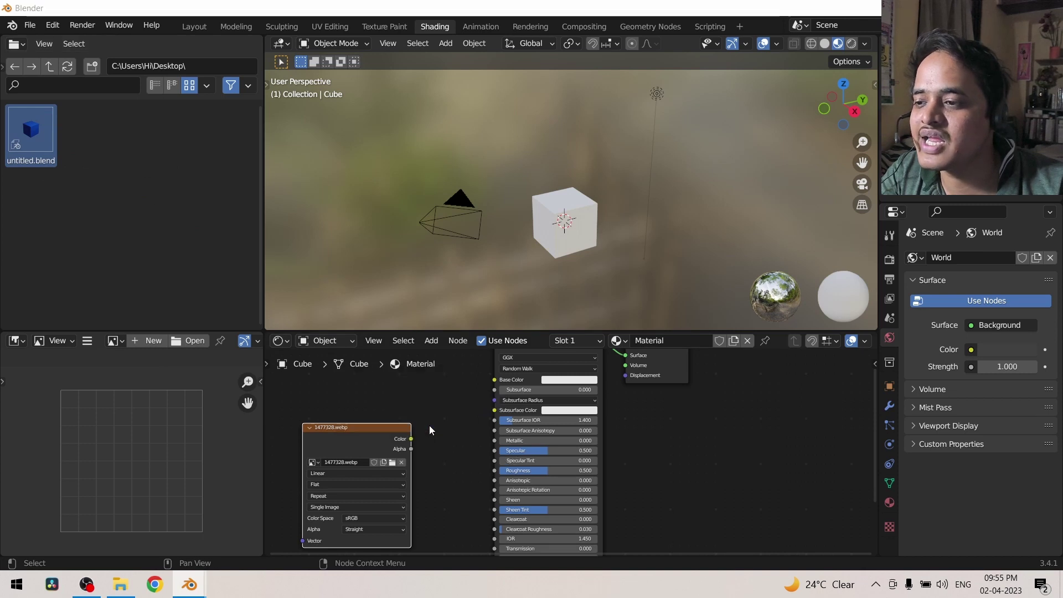
{"action": "scroll", "coordinate": [482, 274], "scroll_direction": "down", "scroll_amount": 5}
{"action": "scroll", "coordinate": [479, 266], "scroll_direction": "down", "scroll_amount": 2}
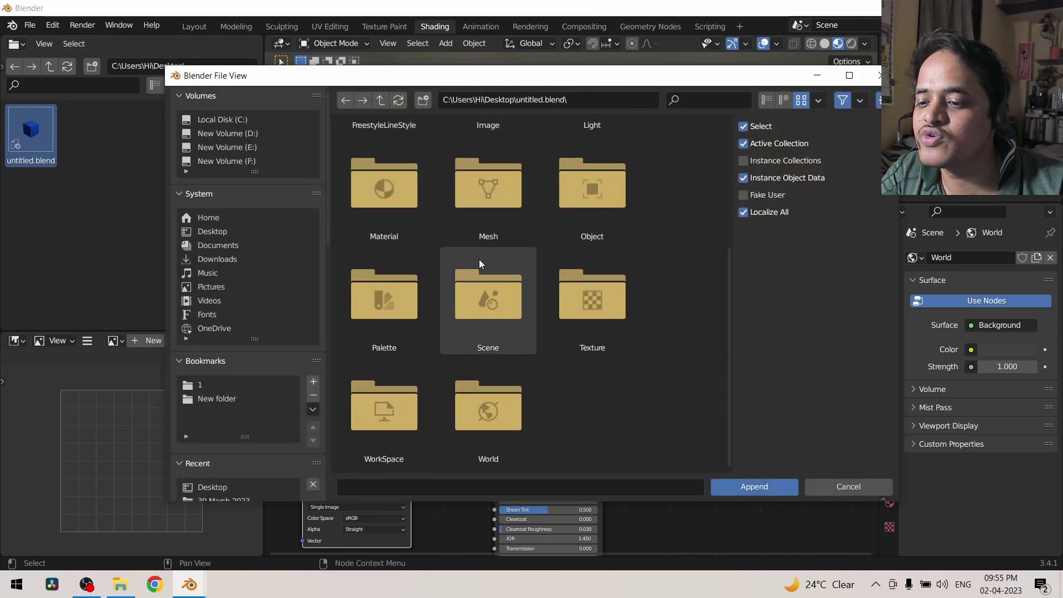
{"action": "scroll", "coordinate": [480, 264], "scroll_direction": "up", "scroll_amount": 4}
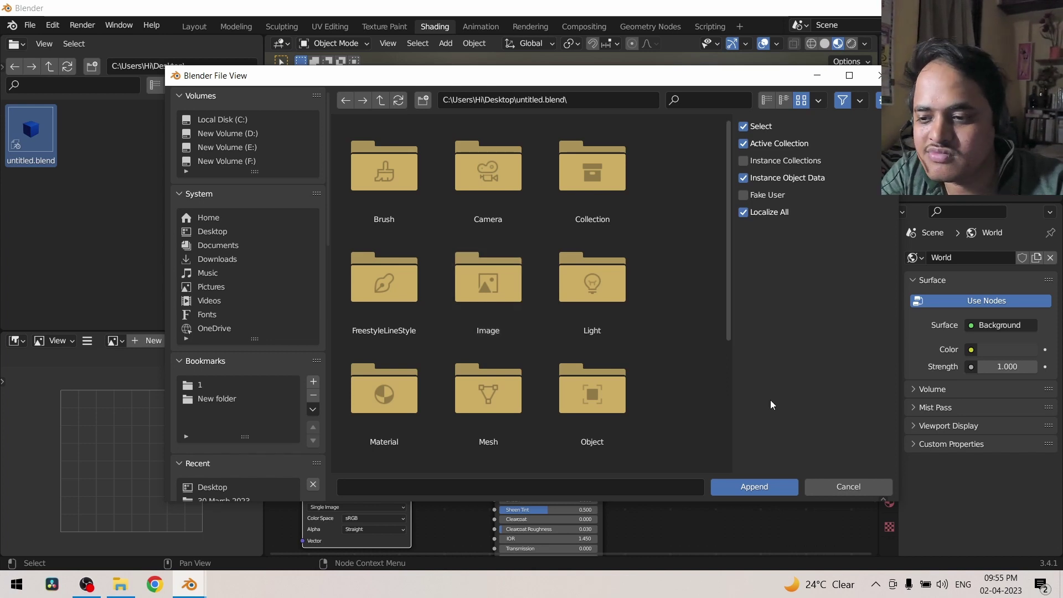
{"action": "left_click", "coordinate": [848, 487]}
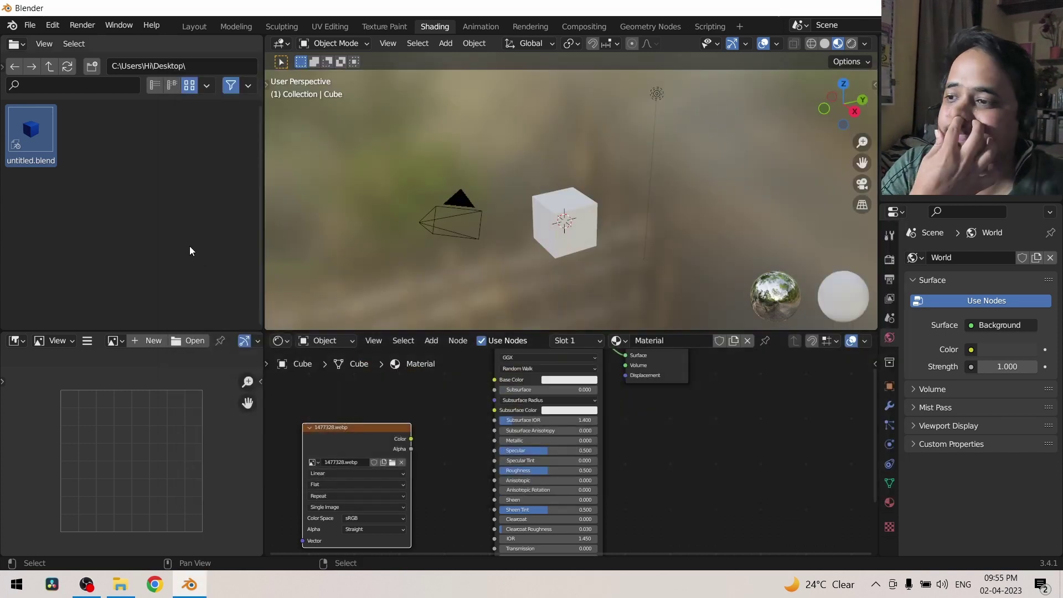